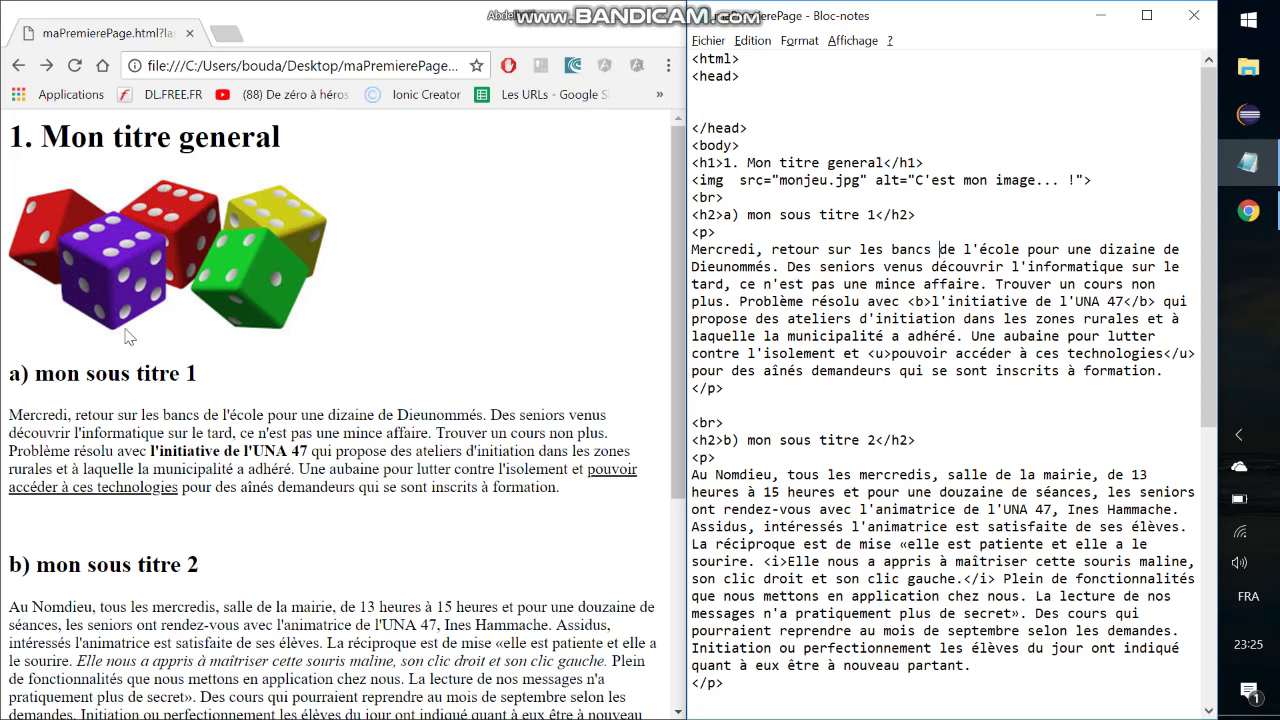
Examine the rendered page from its main title to the YAHOO link, along with its HTML source in Bloc-notes
scroll(110, 345, "down", 2)
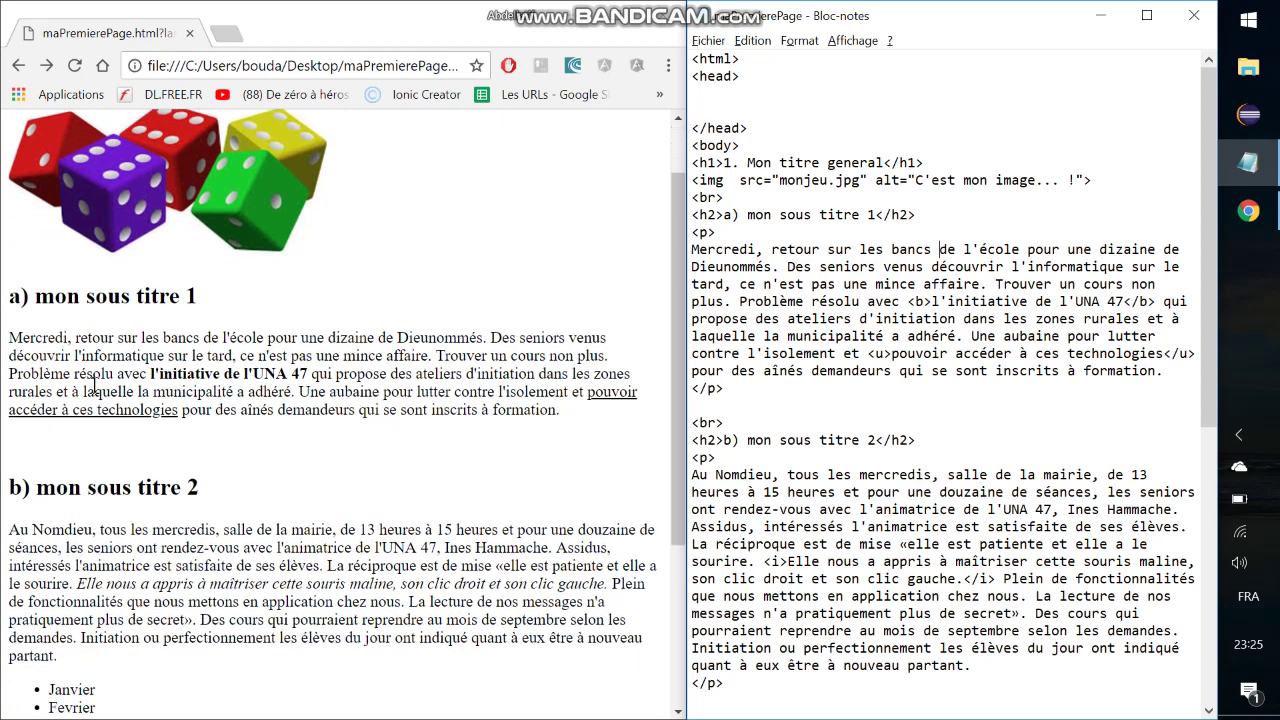
scroll(140, 305, "up", 2)
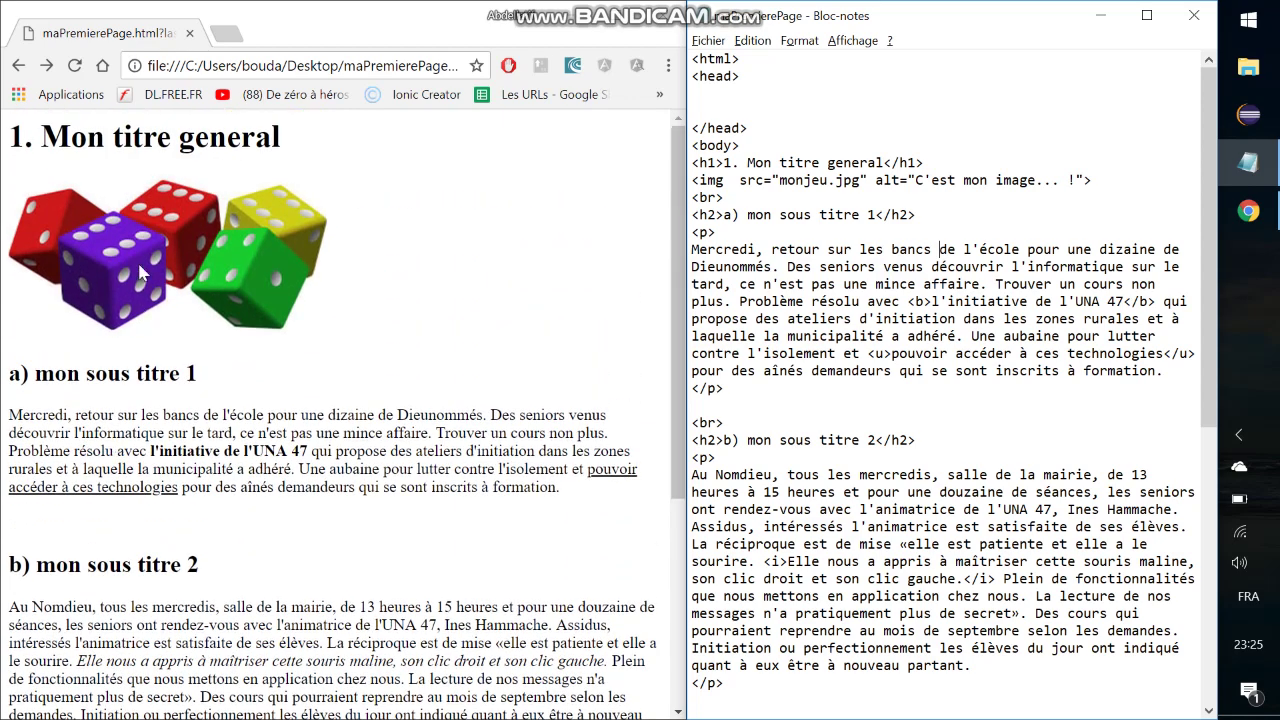
scroll(240, 548, "down", 2)
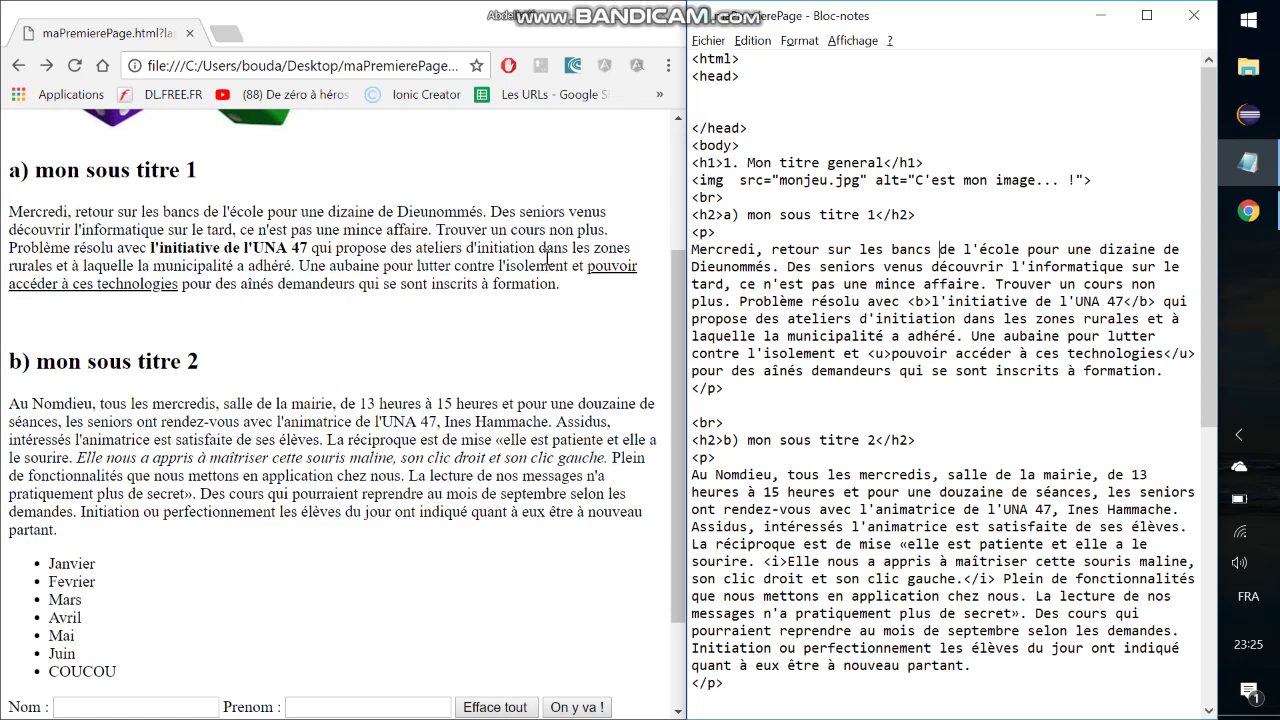
double_click(290, 458)
triple_click(290, 458)
left_click(290, 458)
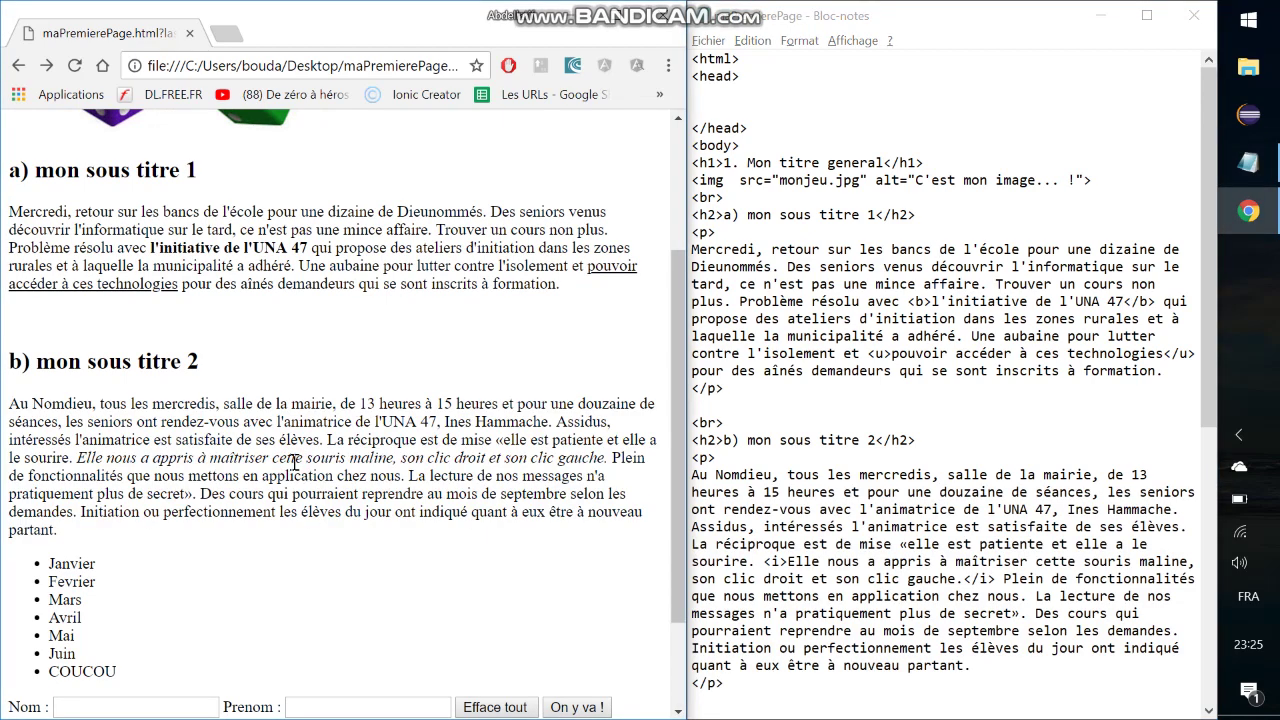
scroll(292, 462, "down", 2)
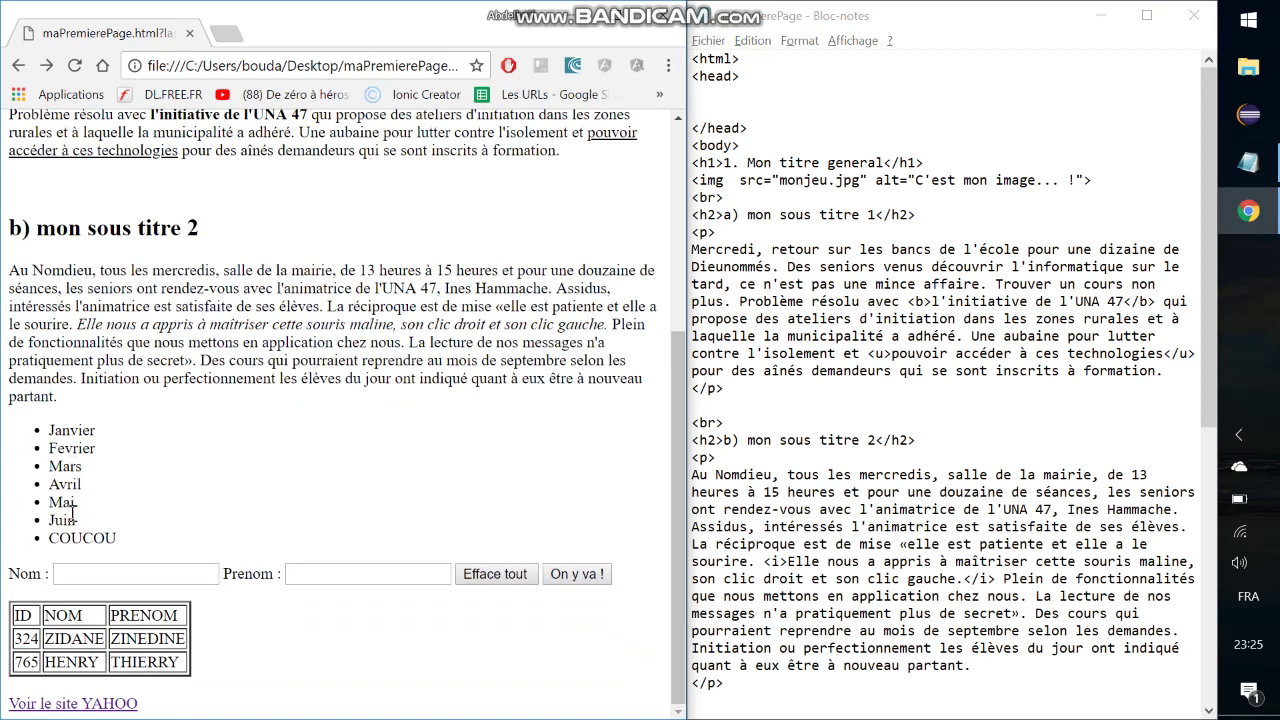
left_click(72, 704)
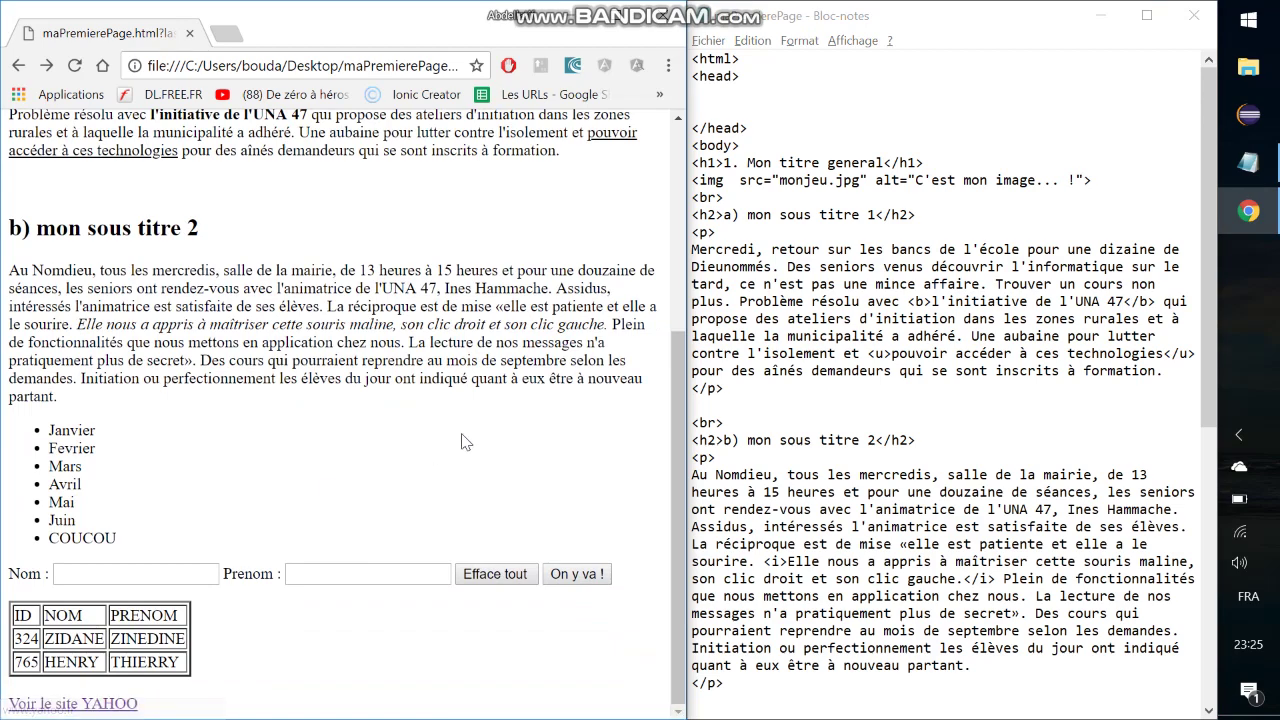
scroll(945, 305, "down", 10)
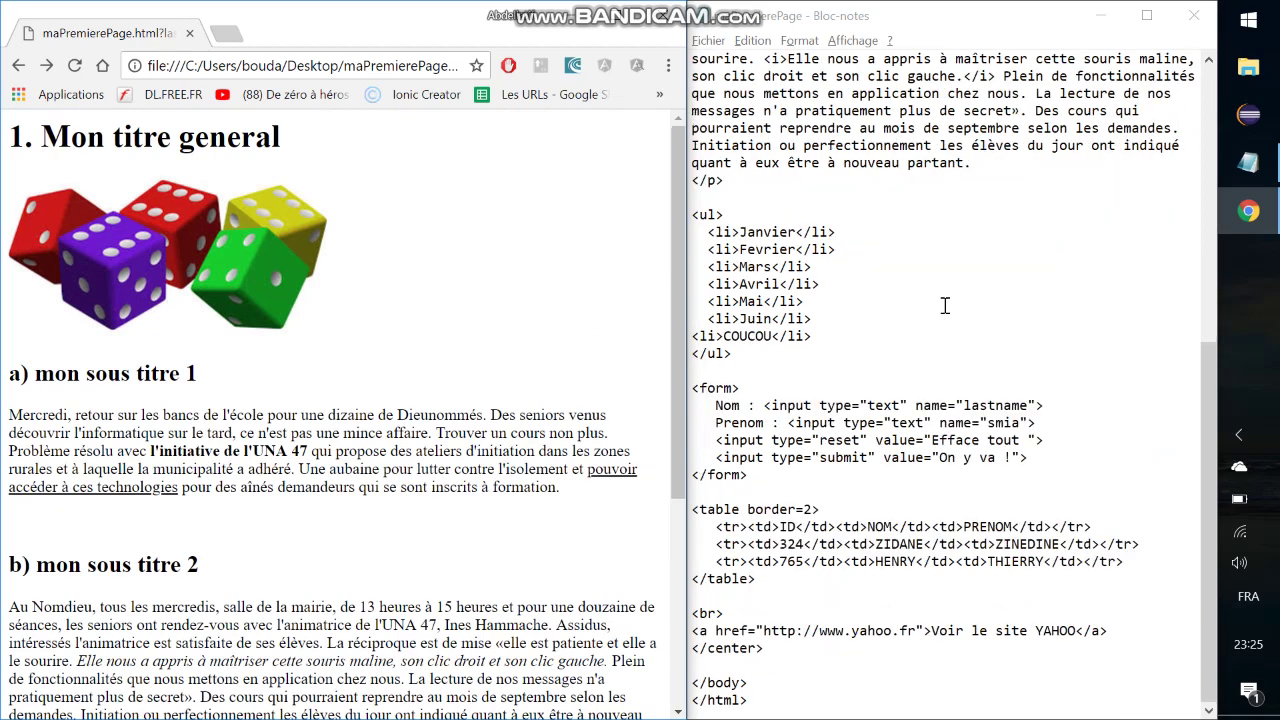
scroll(945, 305, "up", 10)
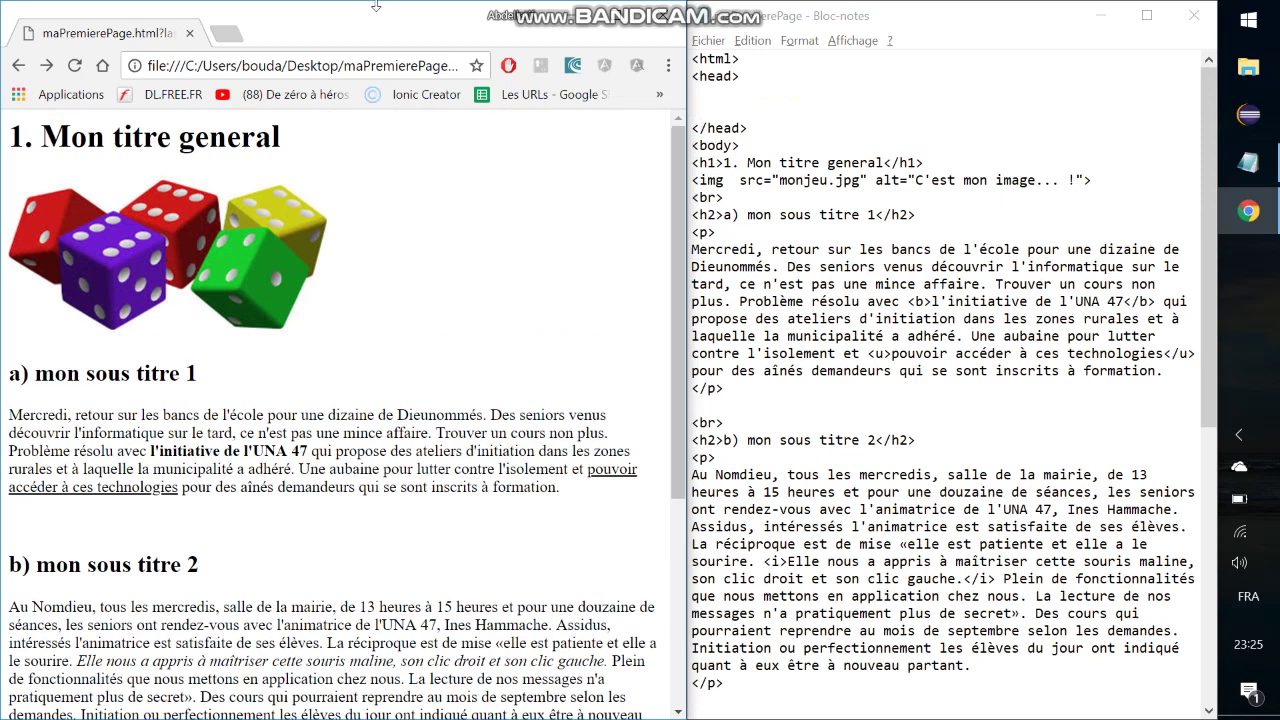
Search the web for "hebegerment web" in a new browser tab
left_click(233, 35)
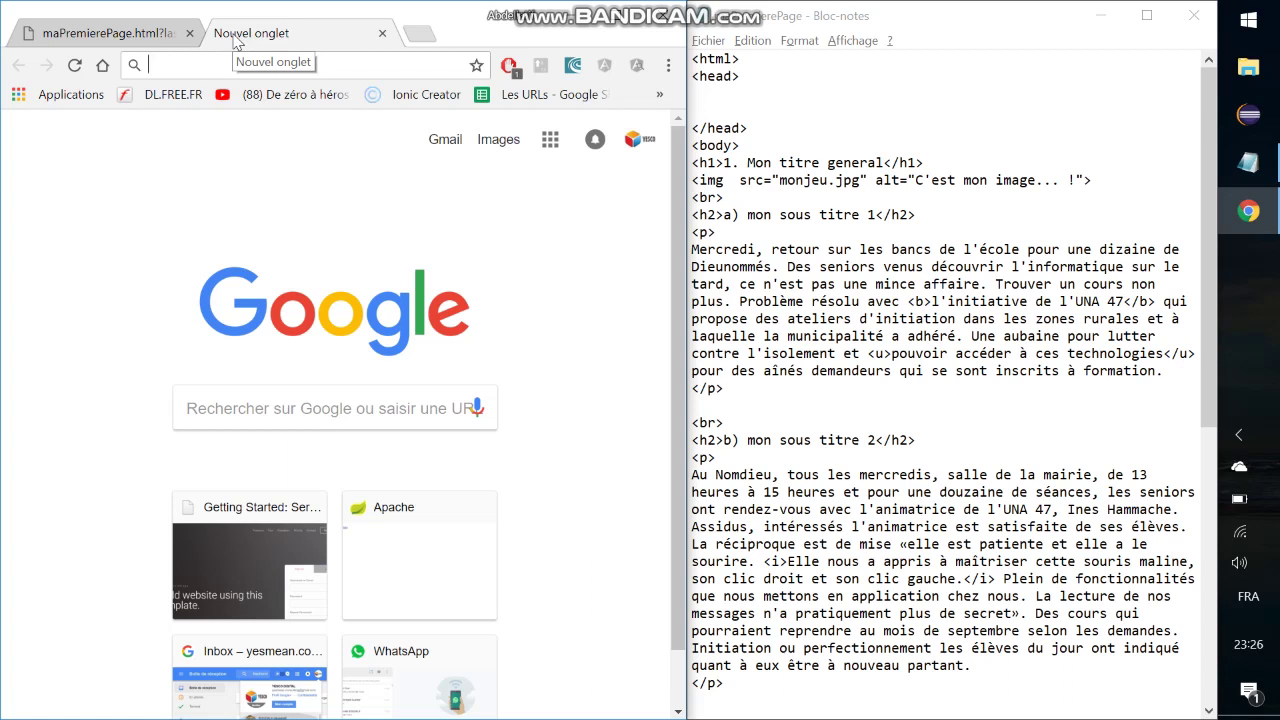
type("hebe")
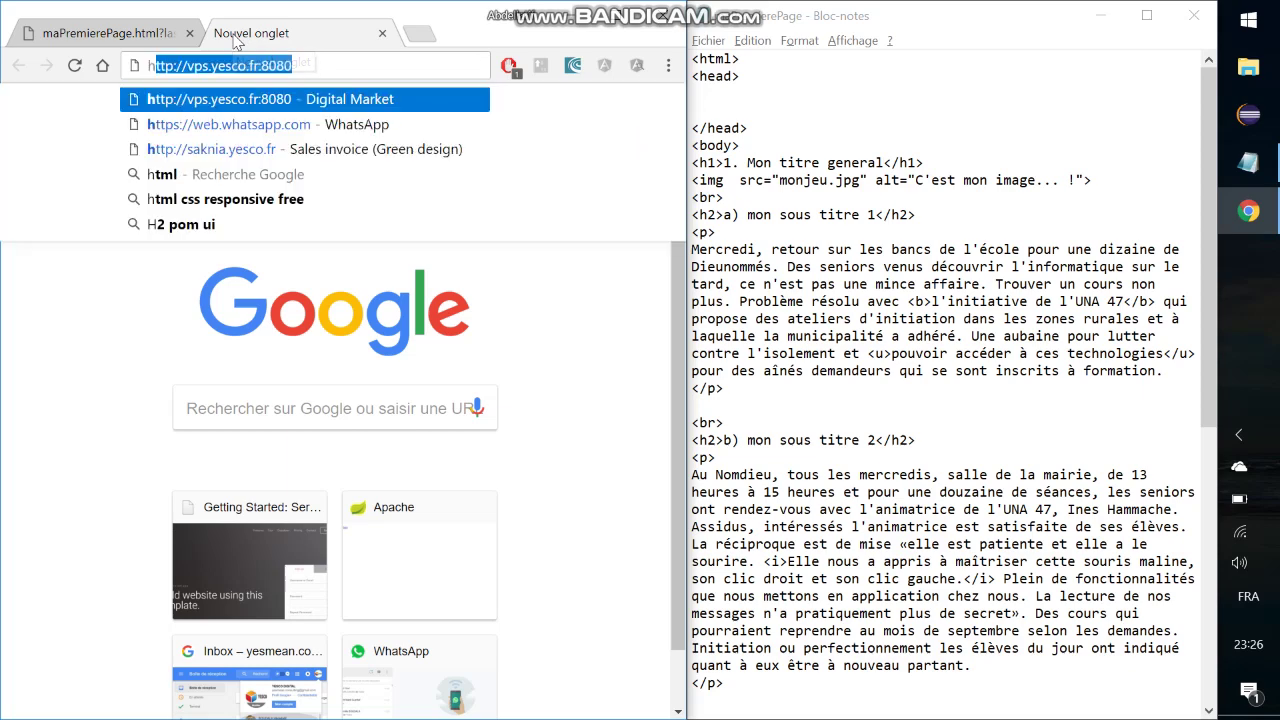
type("g")
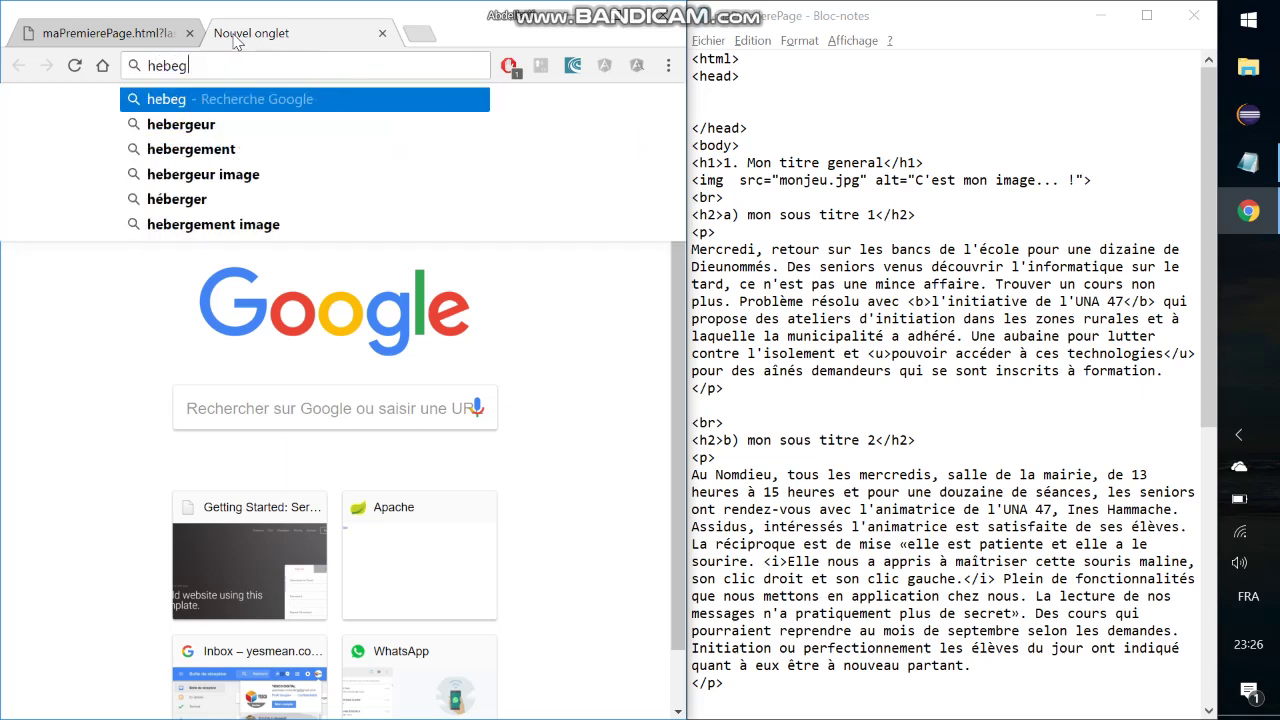
type("ermenet")
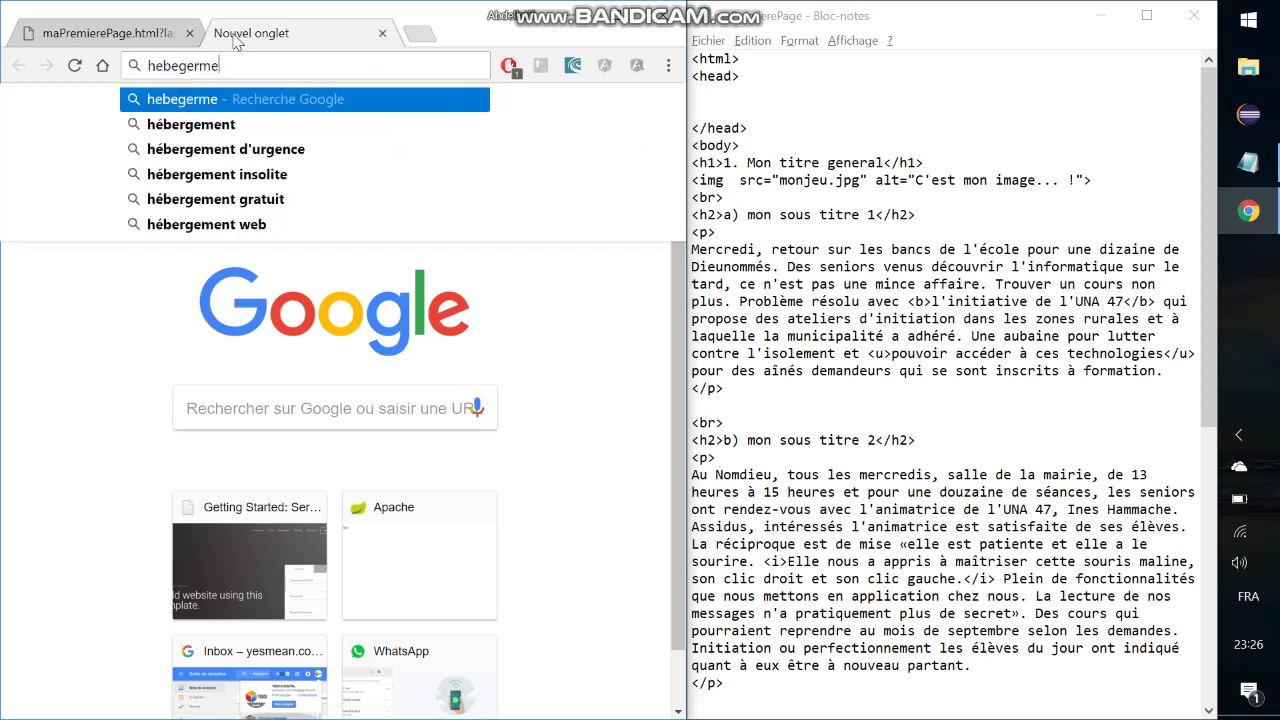
key("BackSpace")
key("BackSpace")
type("t web")
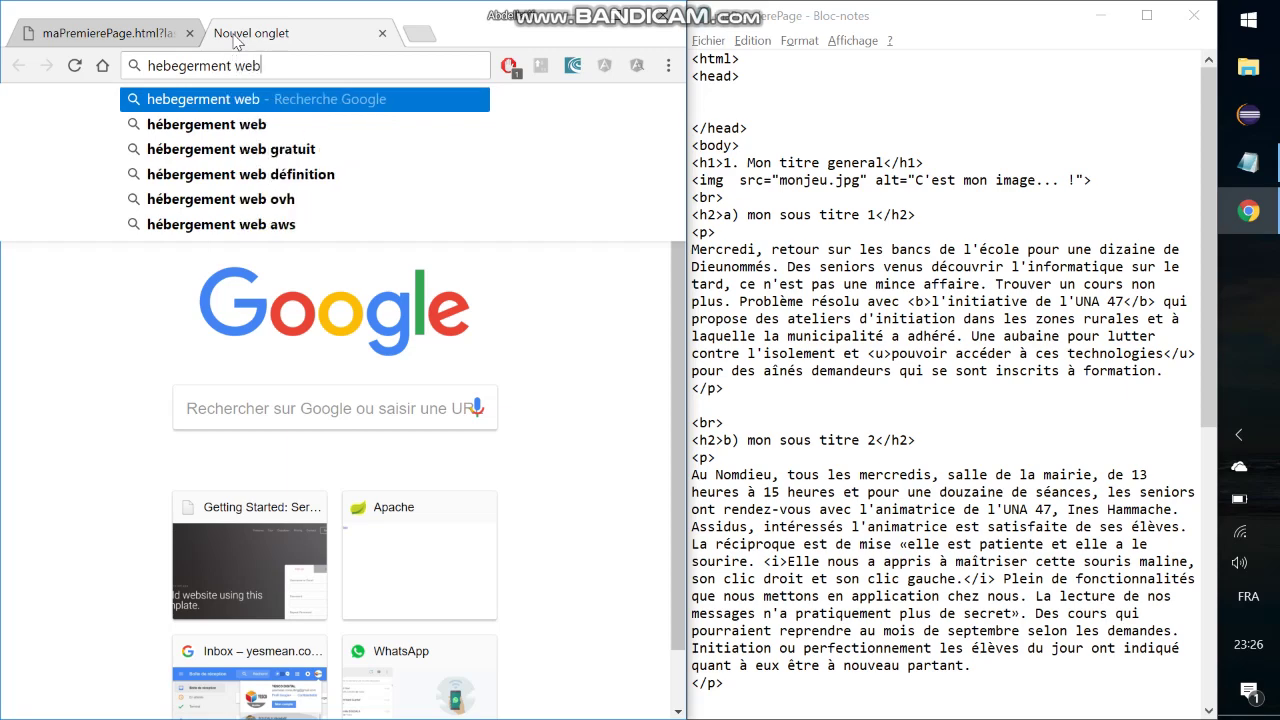
key("Return")
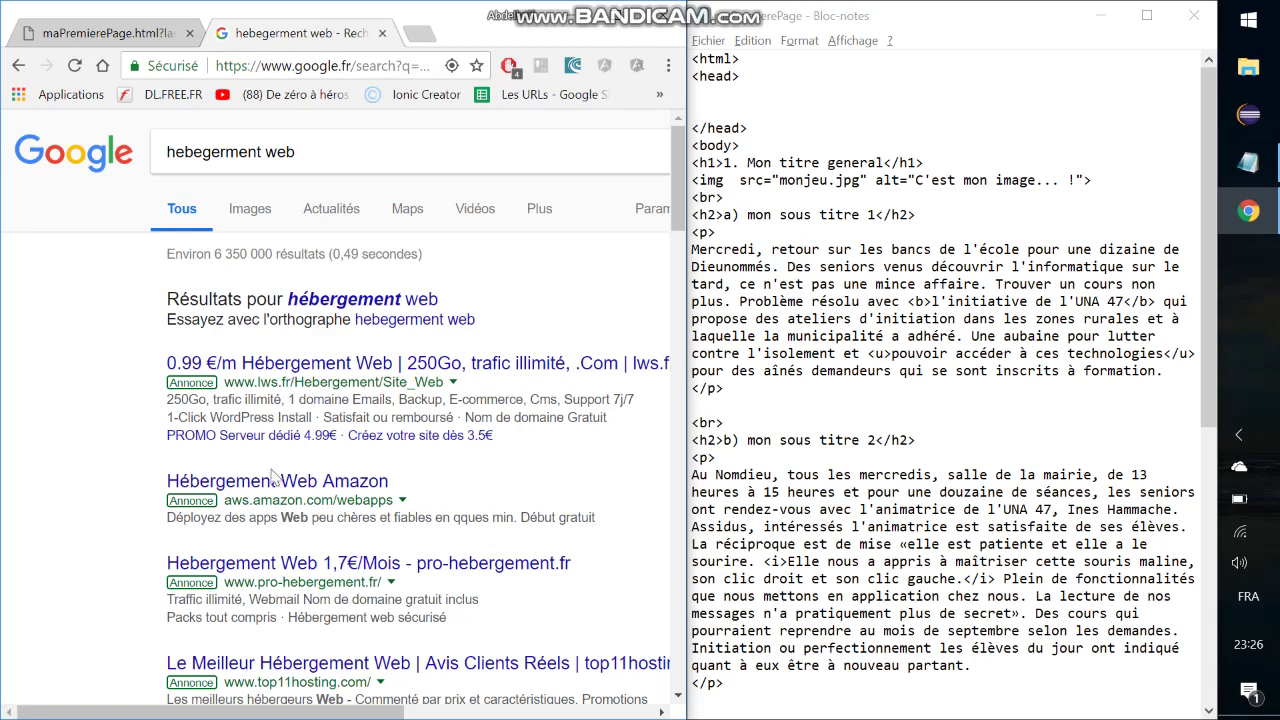
Refine the web search to "hebegerment web gratuit"
scroll(291, 404, "down", 3)
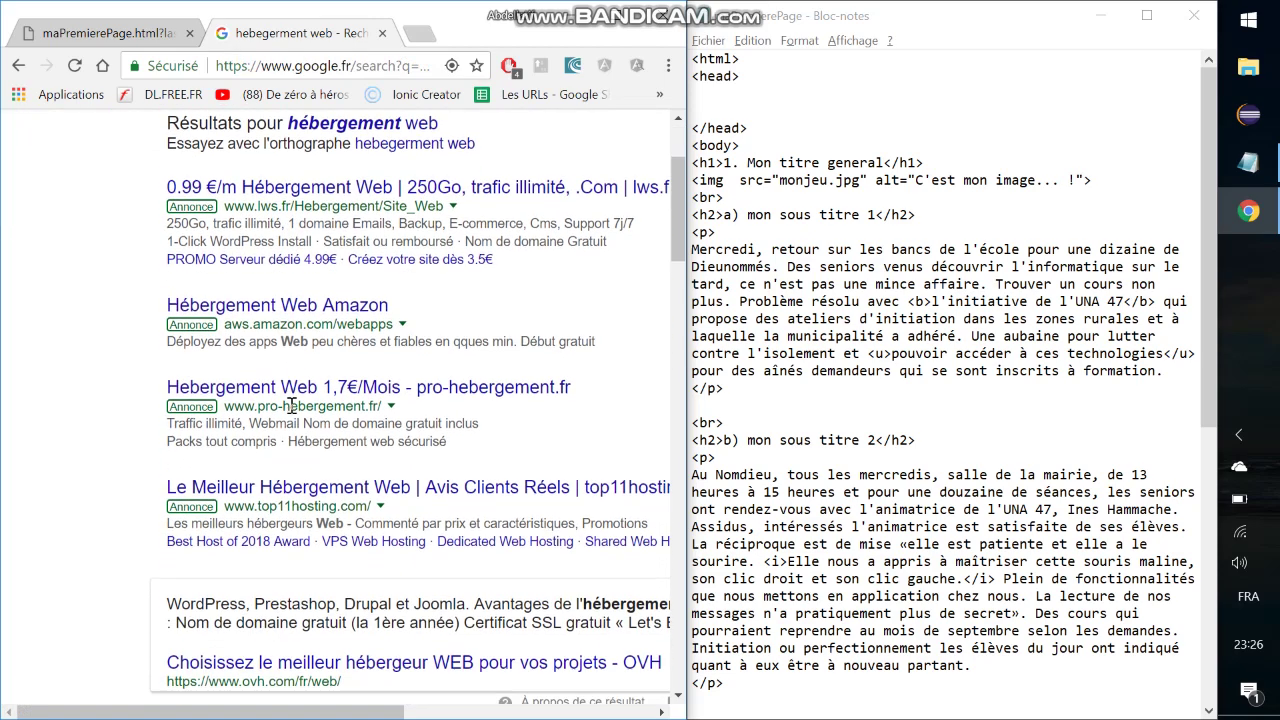
scroll(291, 404, "down", 3)
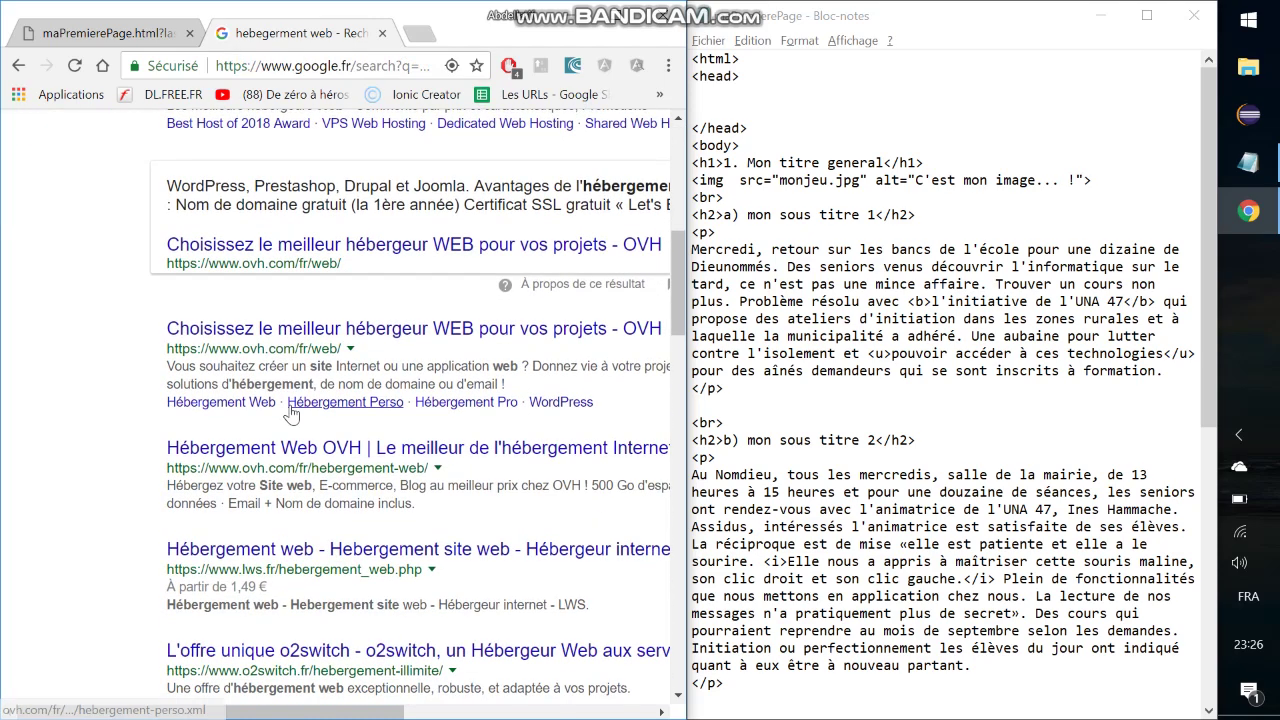
scroll(291, 410, "up", 6)
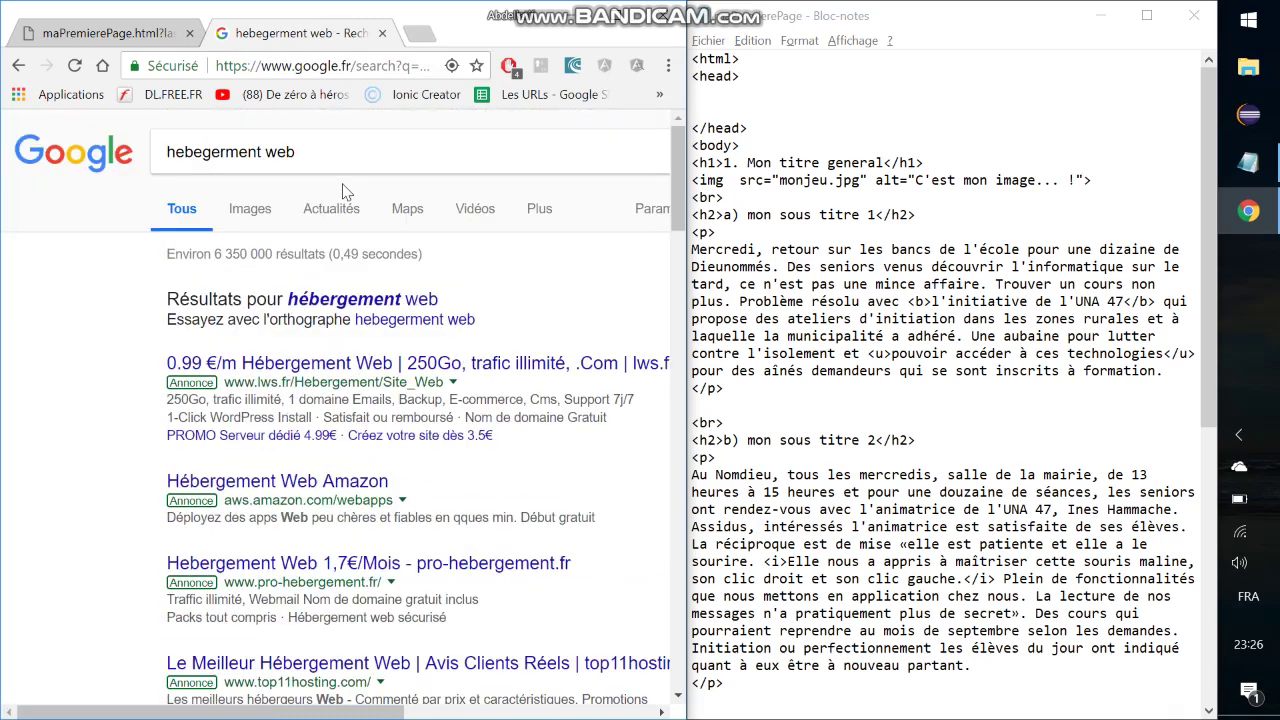
double_click(317, 153)
left_click(317, 153)
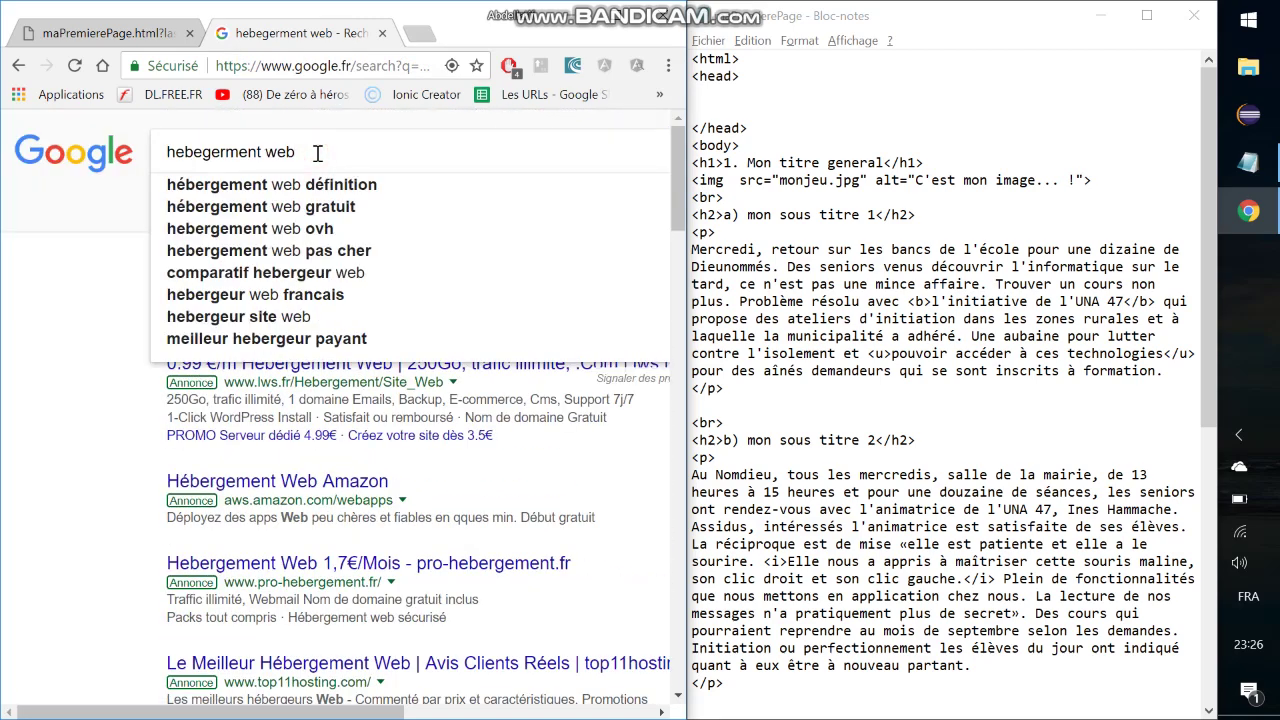
type("gratuit")
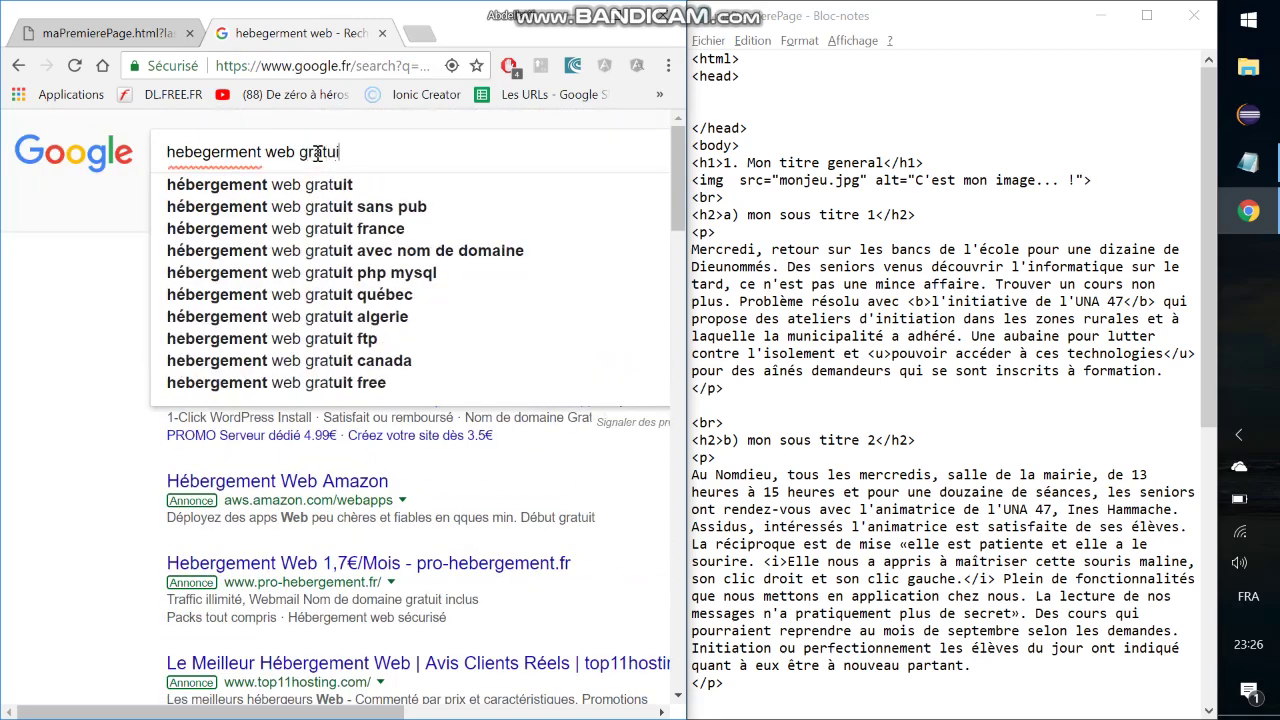
key("Return")
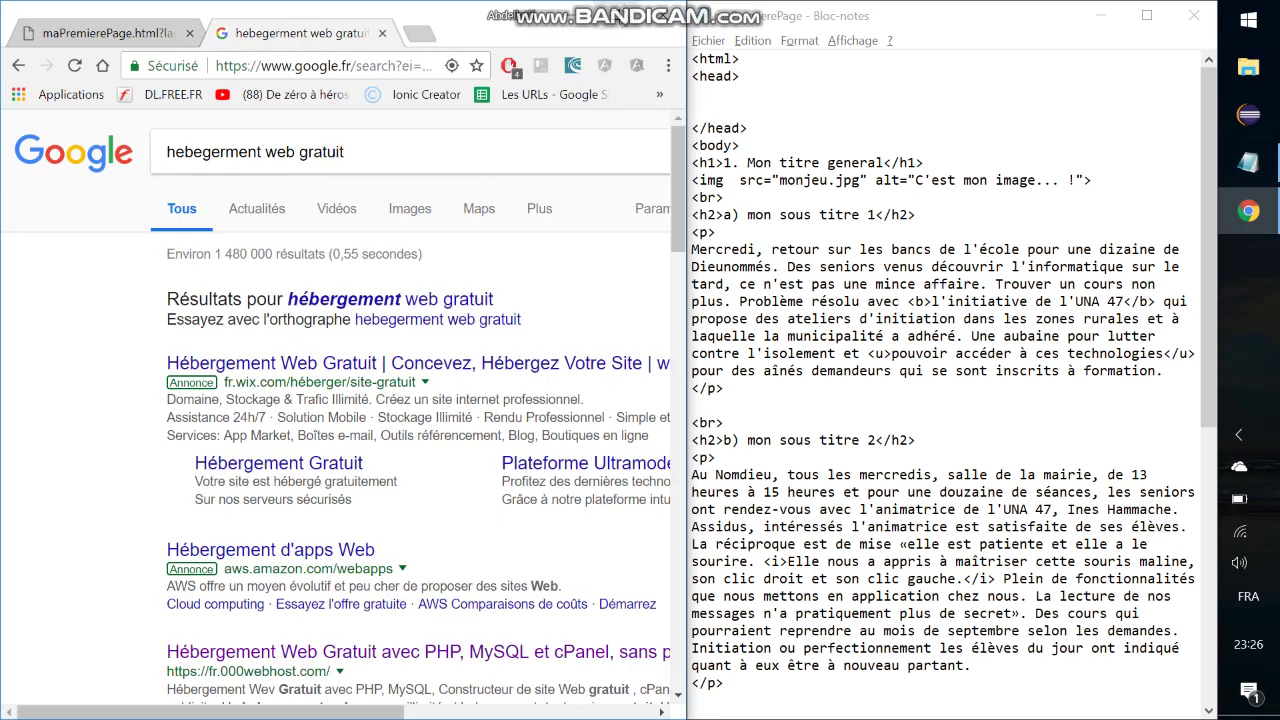
Maximize the browser window and open the fr.000webhost.com result for free web hosting with PHP, MySQL and cPanel
left_click(620, 18)
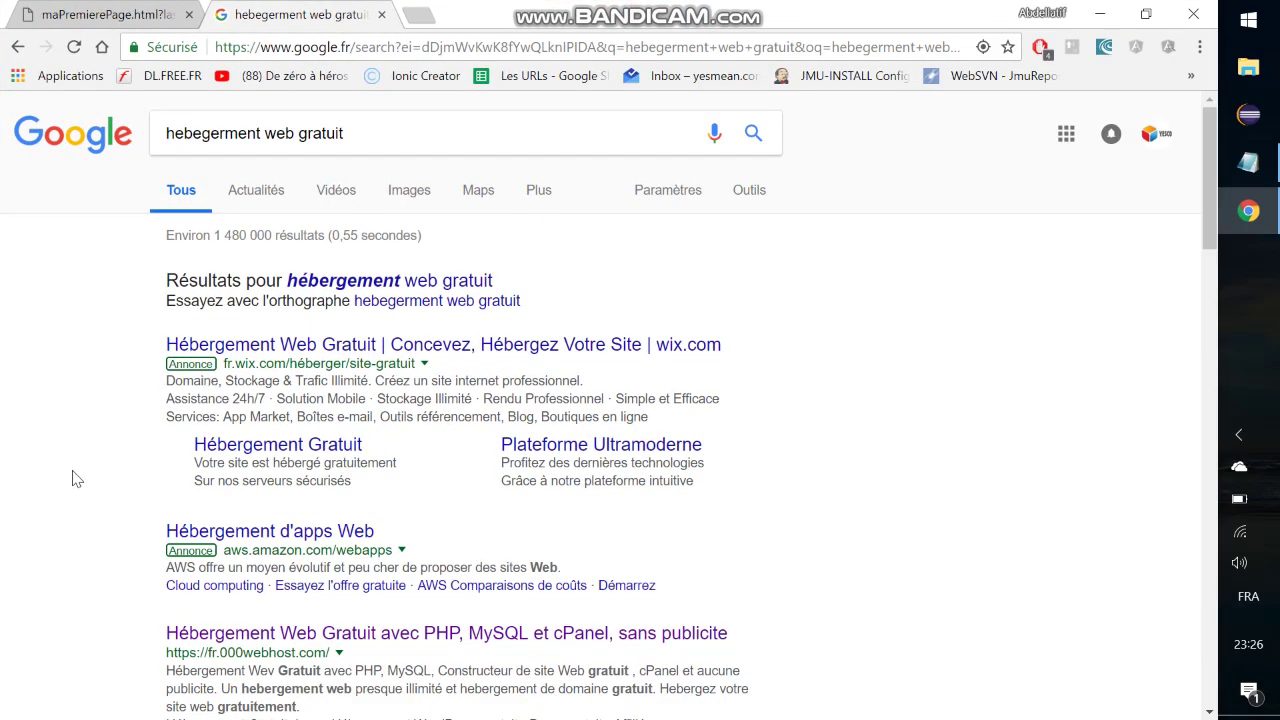
scroll(72, 479, "down", 2)
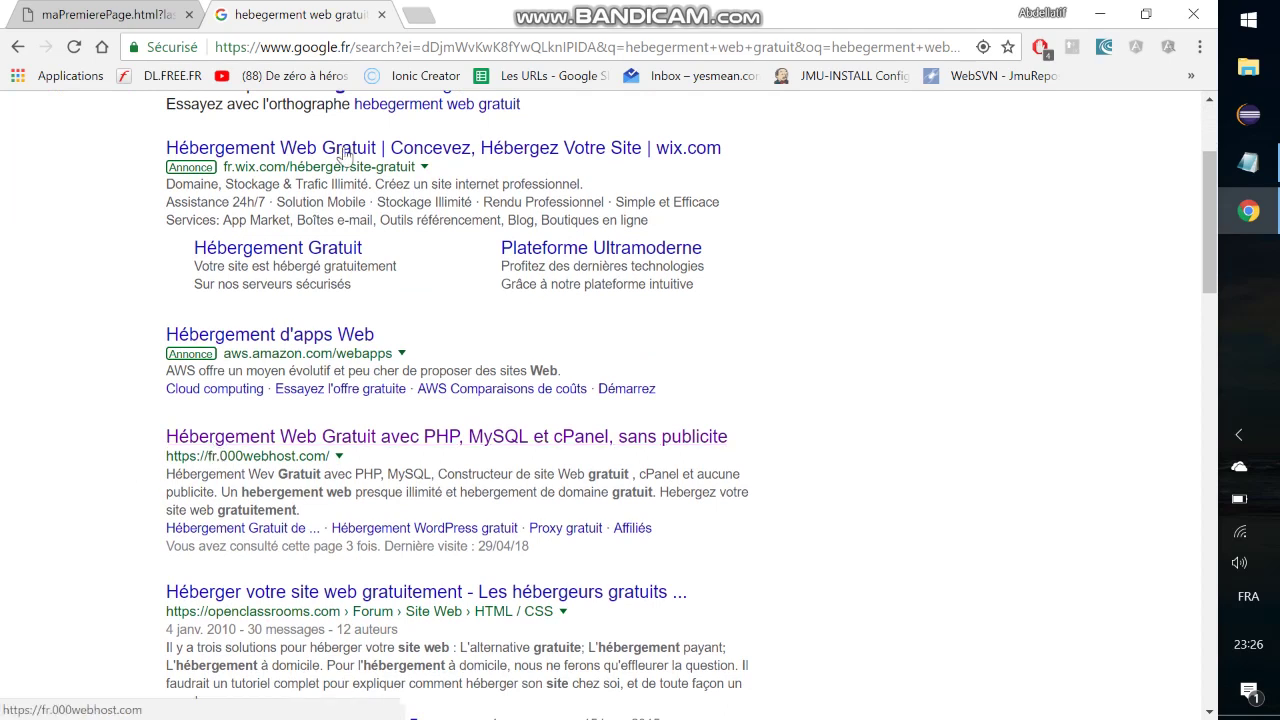
left_click(283, 436)
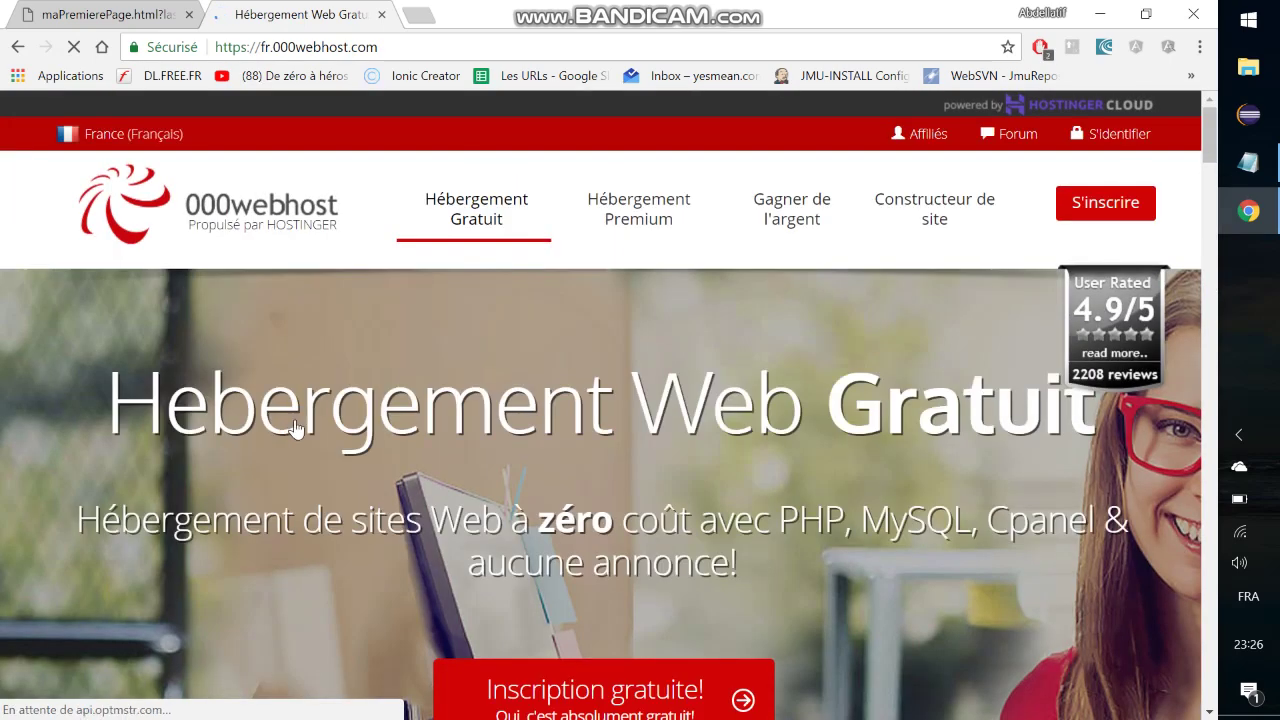
Sign in to the existing 000webhost account and reach its website list
scroll(948, 277, "down", 2)
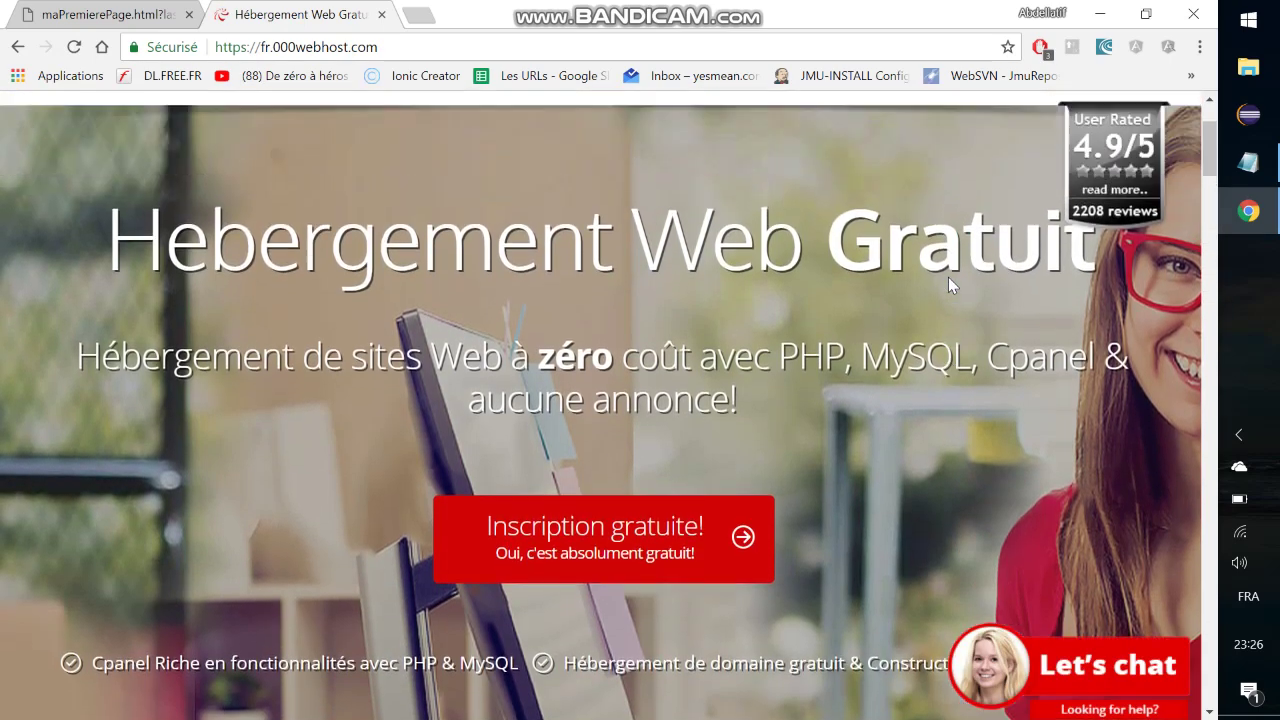
scroll(948, 277, "up", 2)
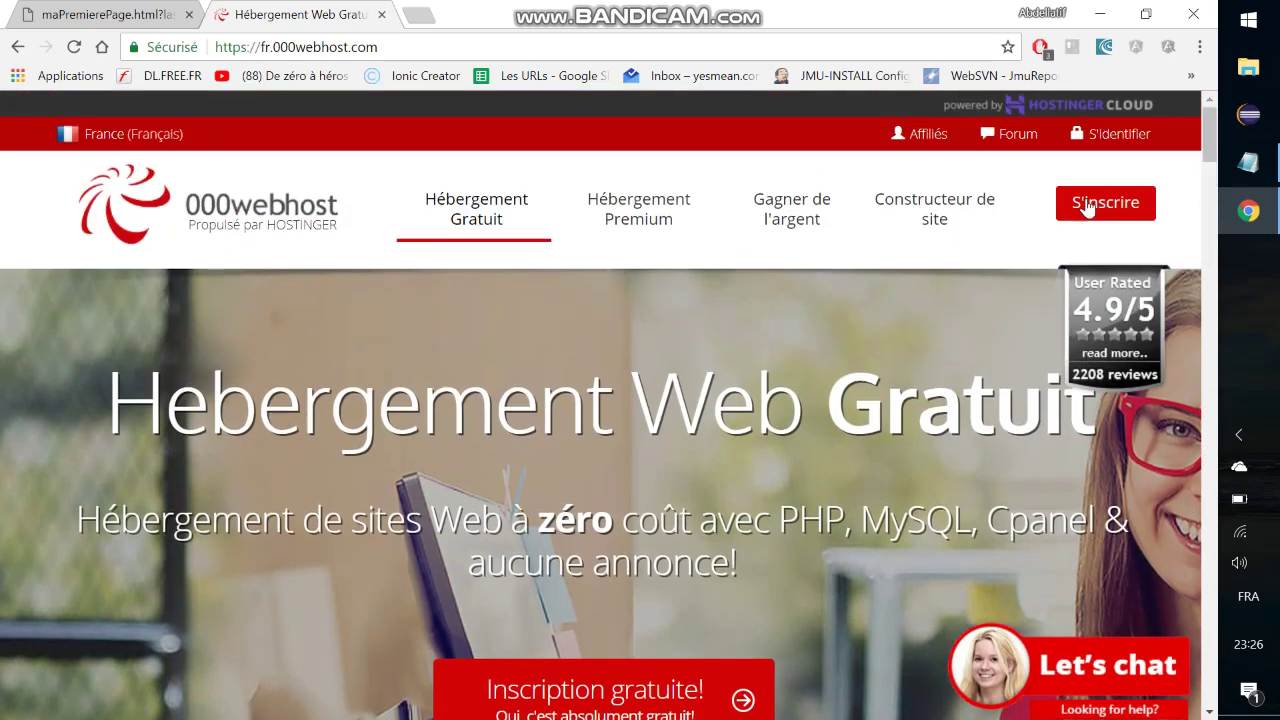
left_click(1120, 137)
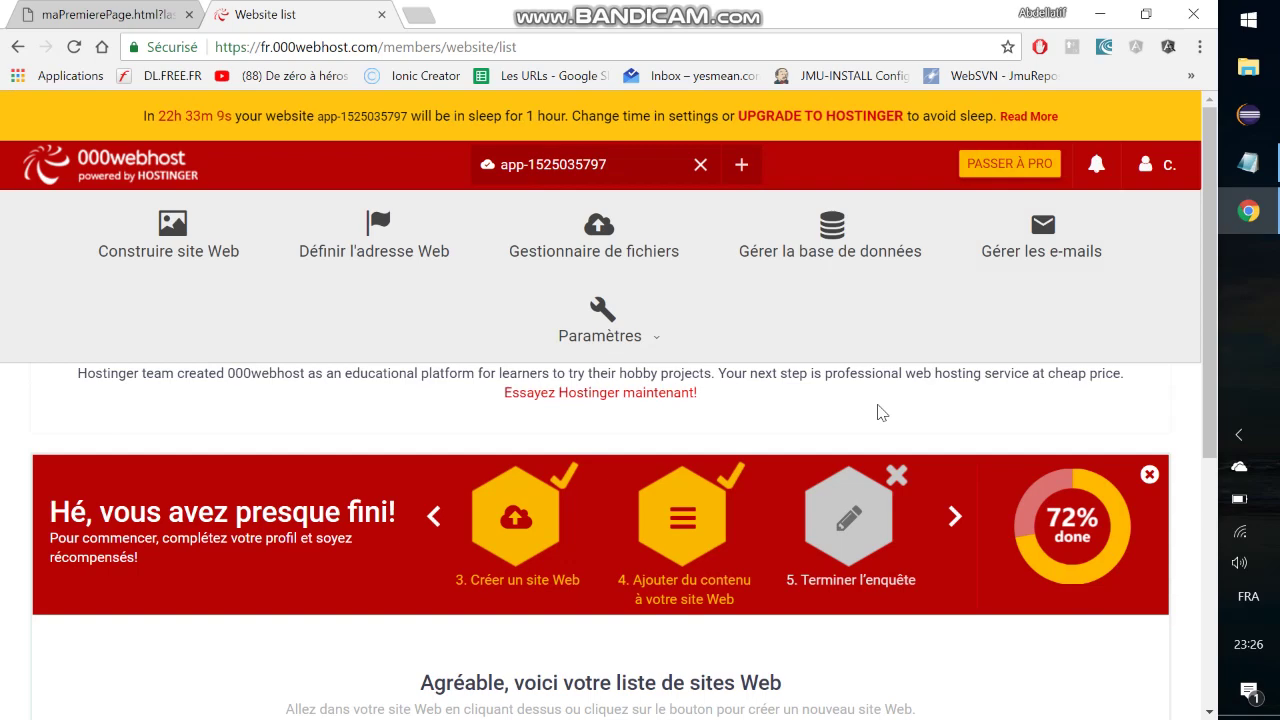
Open the management page of the existing site in the website list
scroll(878, 412, "down", 4)
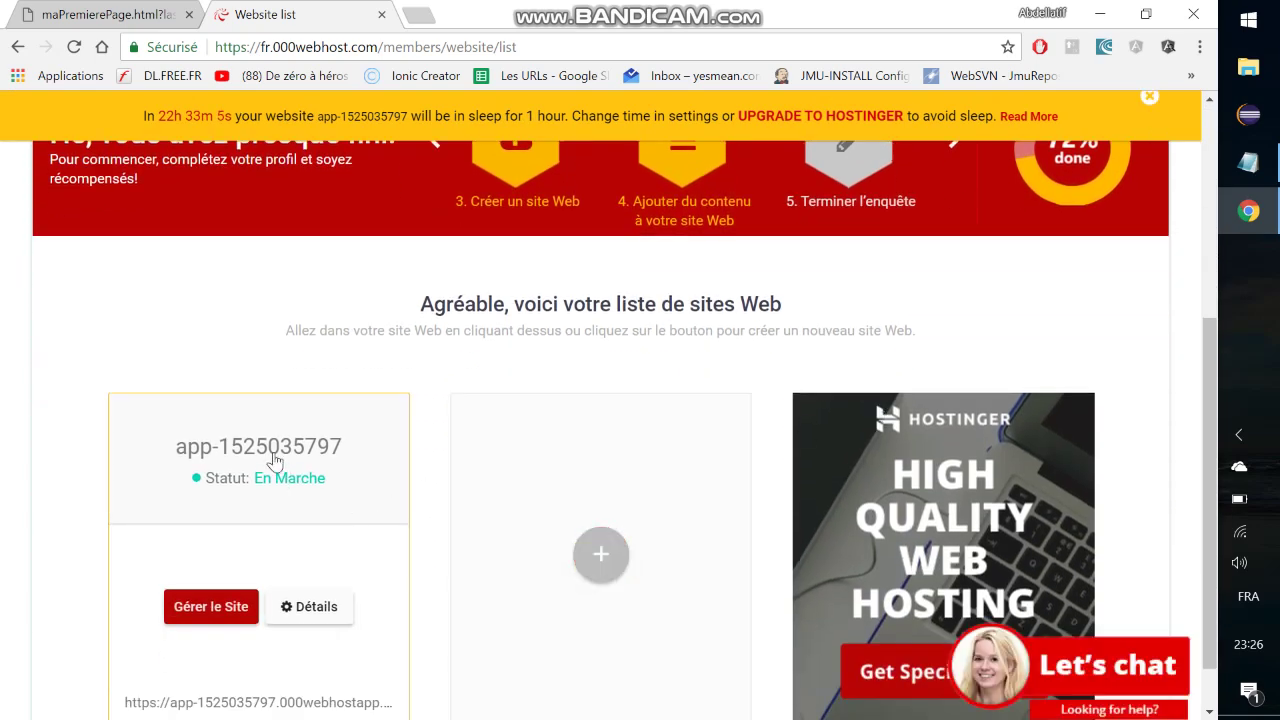
left_click(201, 606)
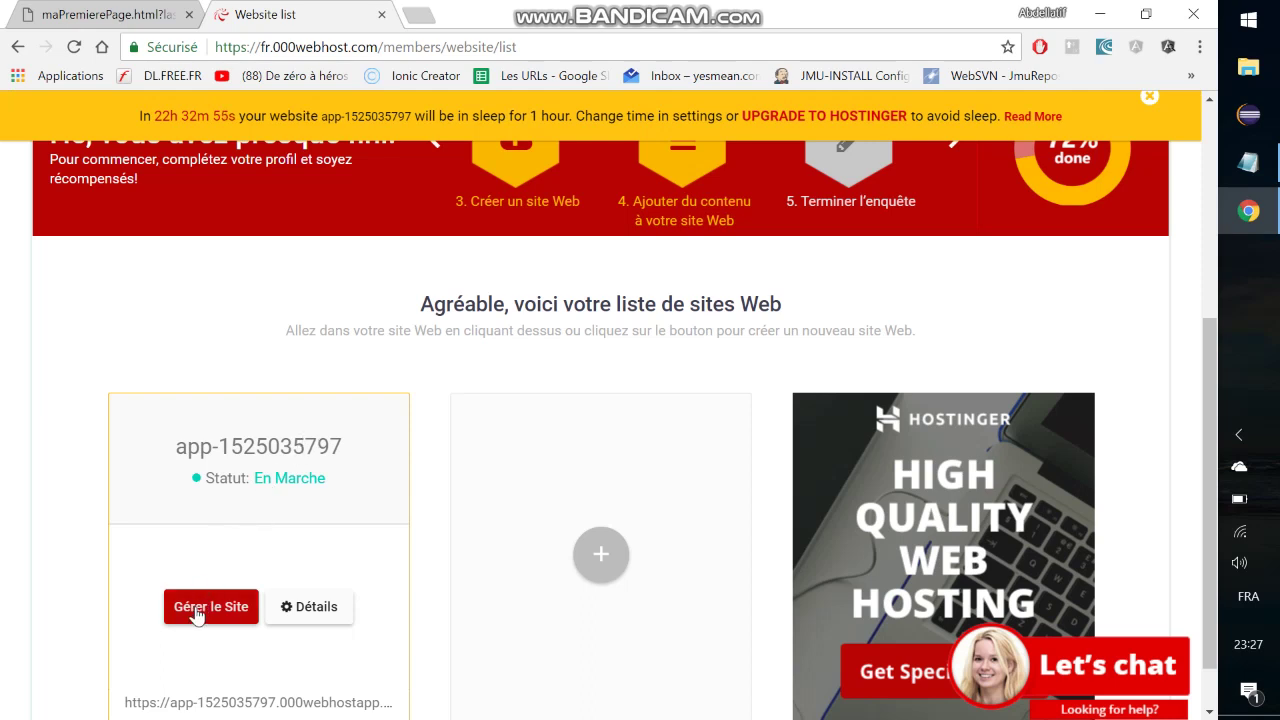
left_click(195, 615)
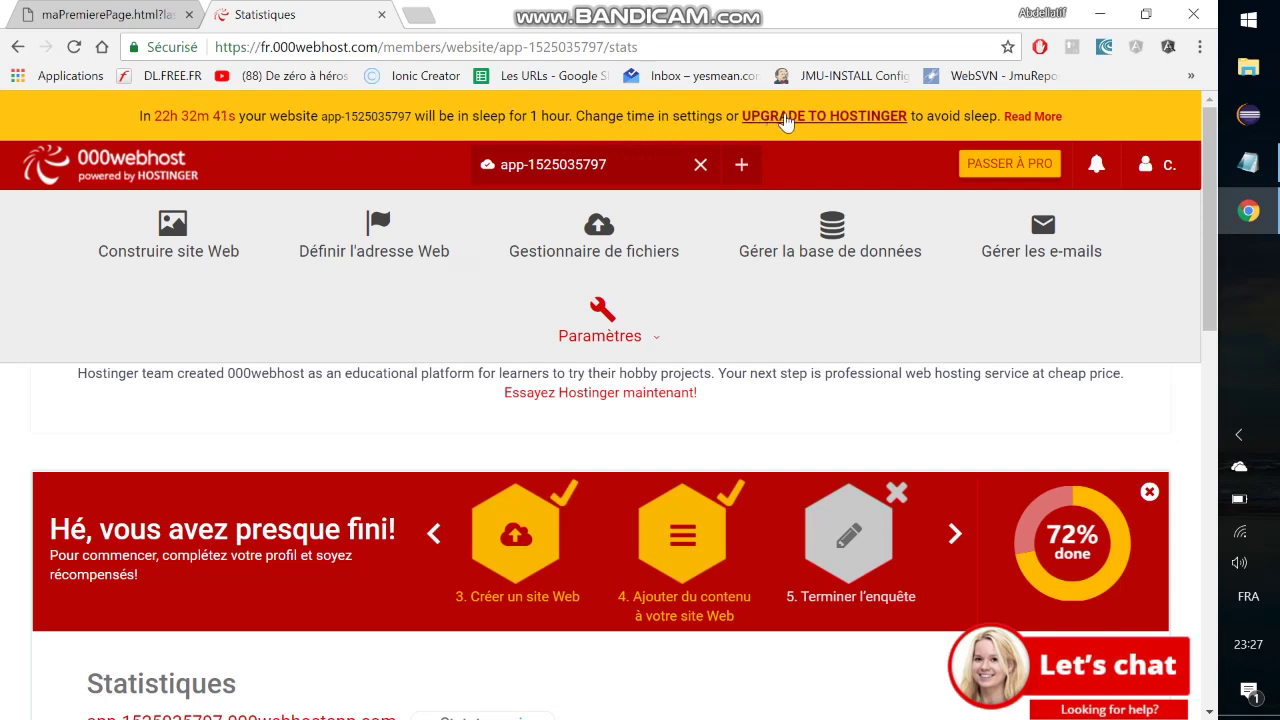
Go to the site-building options and choose to transfer an own website through the file manager
left_click(175, 255)
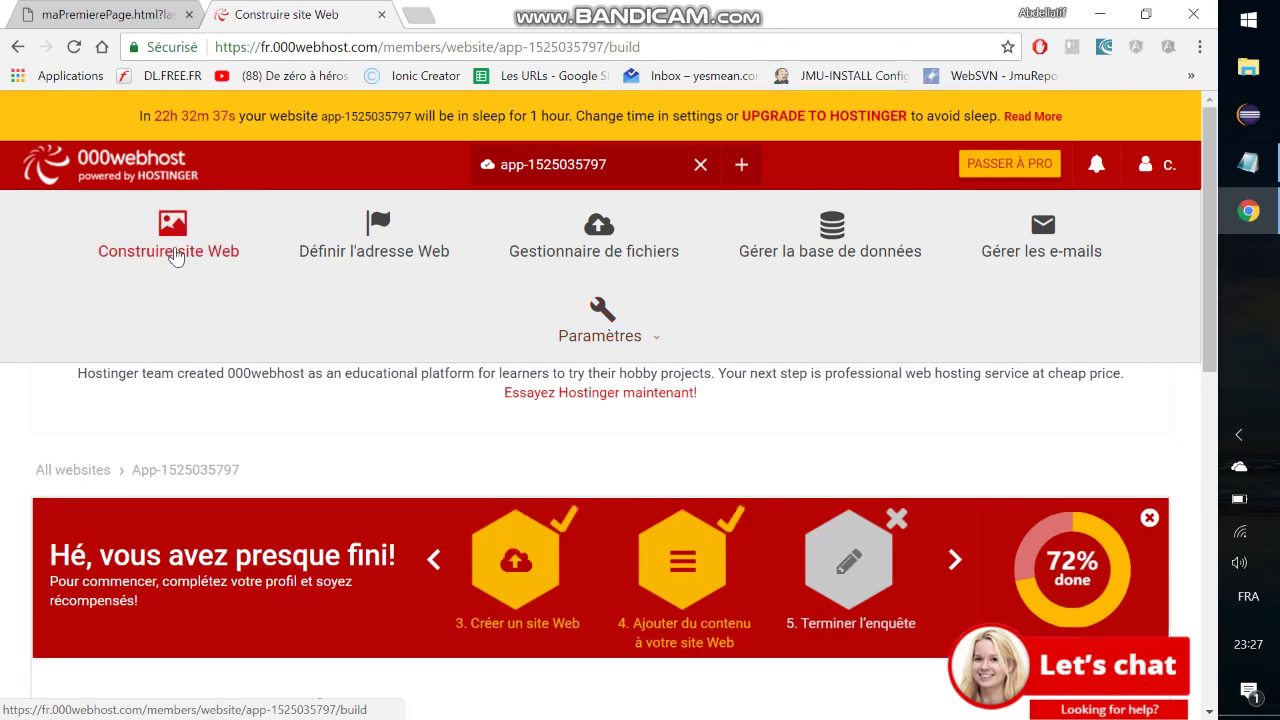
scroll(492, 473, "down", 7)
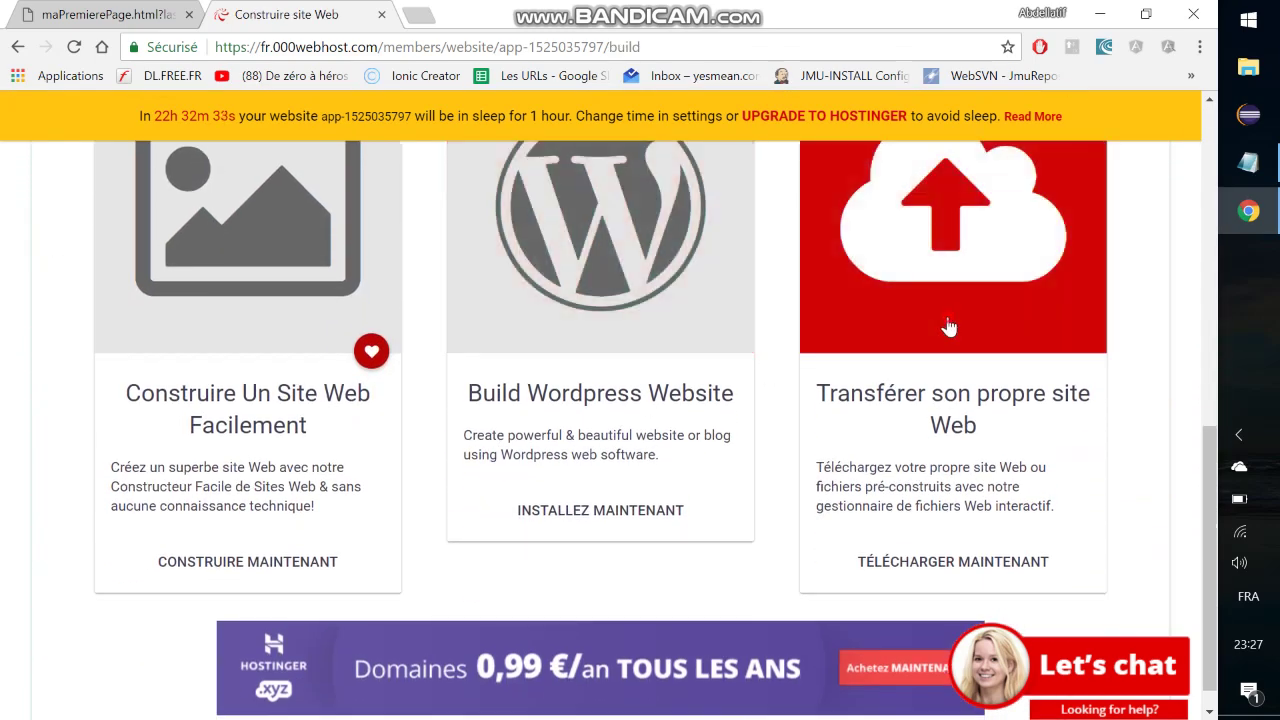
left_click(951, 325)
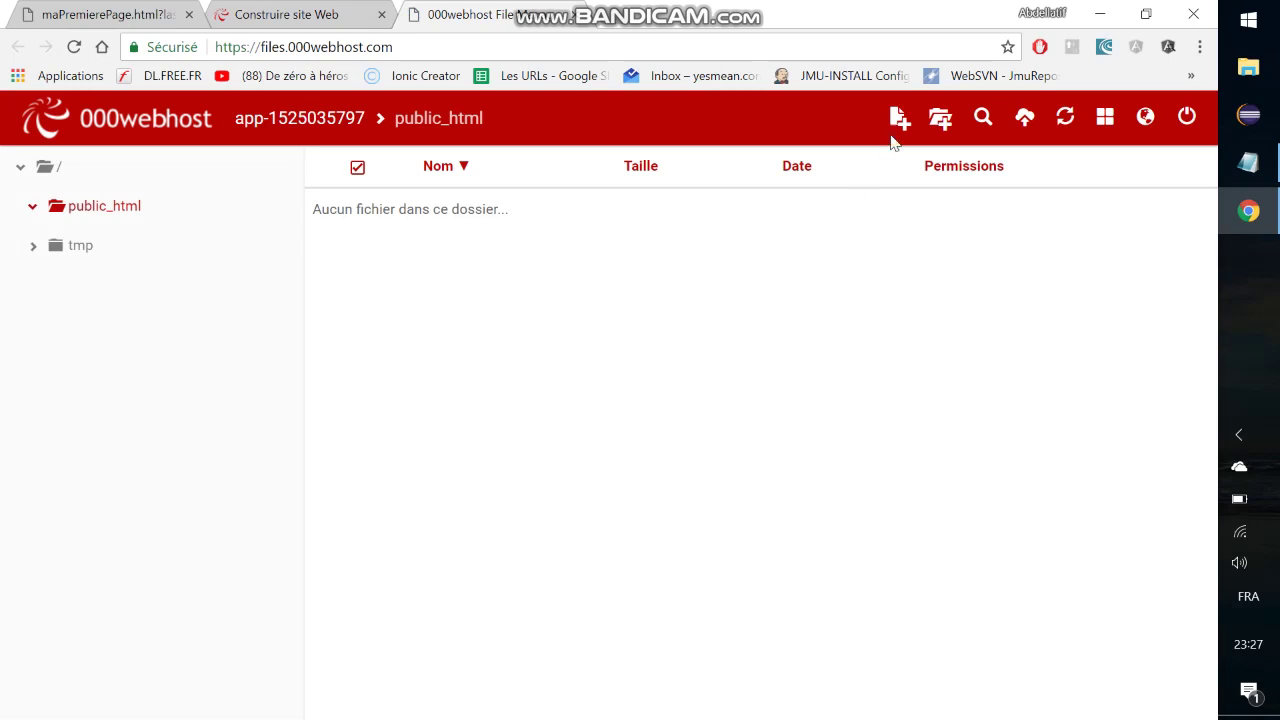
Upload maPremierePage.html and monjeu.jpg from the Bureau folder into the site's public_html folder
left_click(1026, 120)
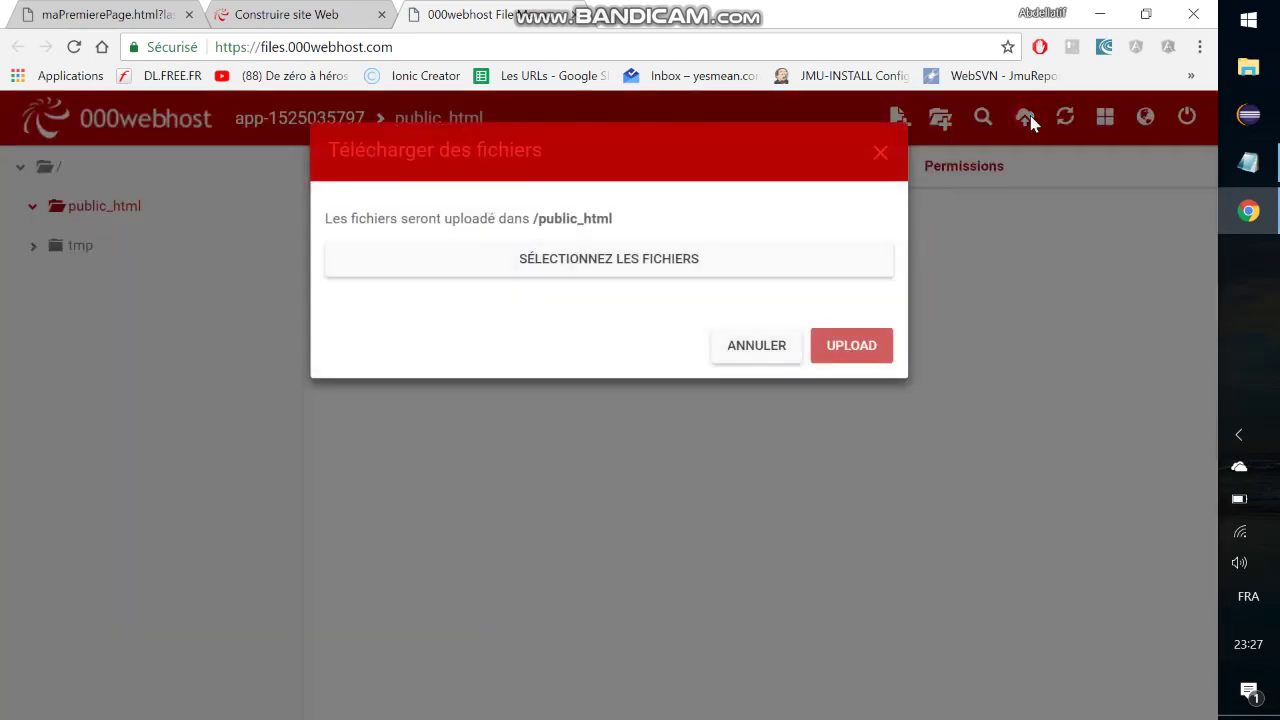
left_click(660, 260)
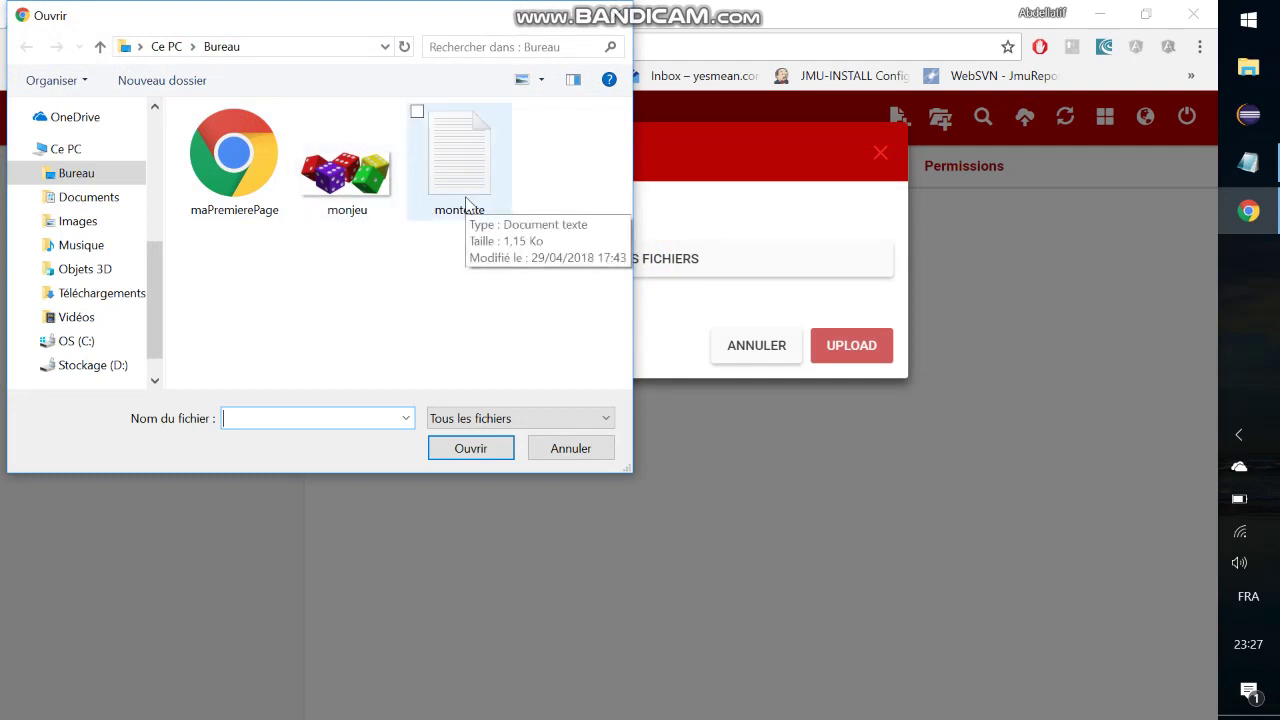
left_click_drag(208, 298, 350, 165)
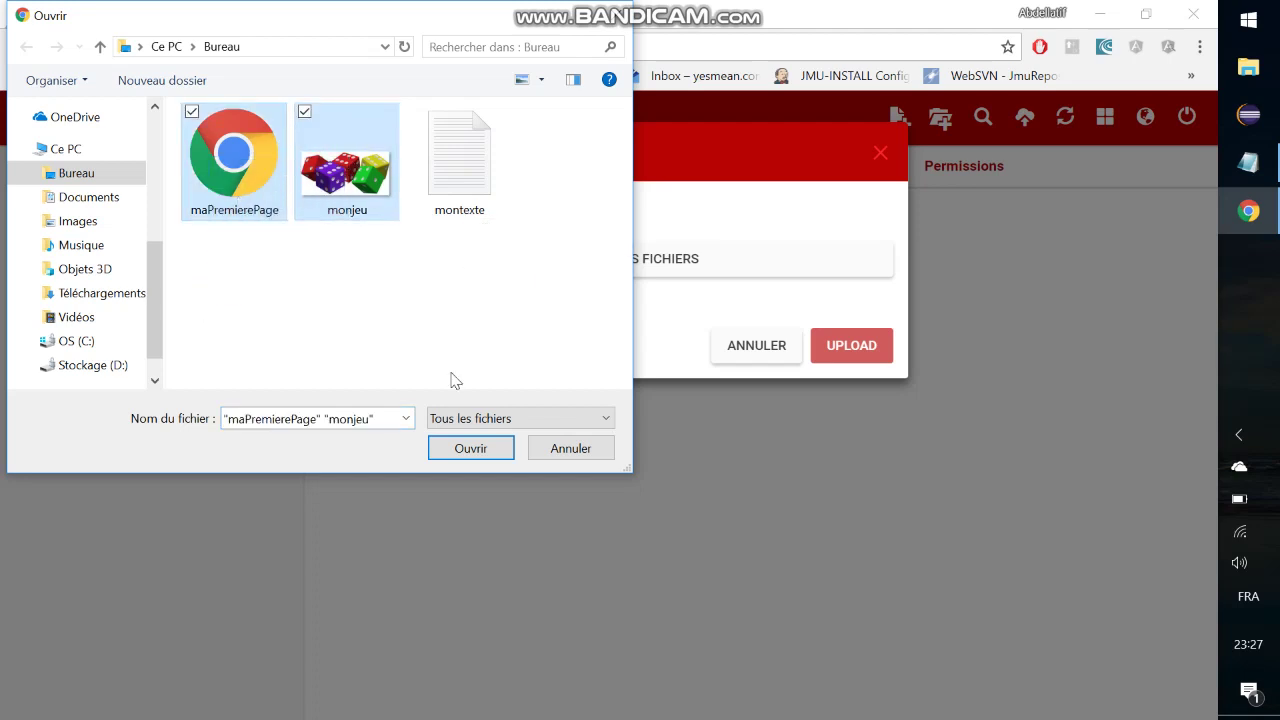
left_click(480, 448)
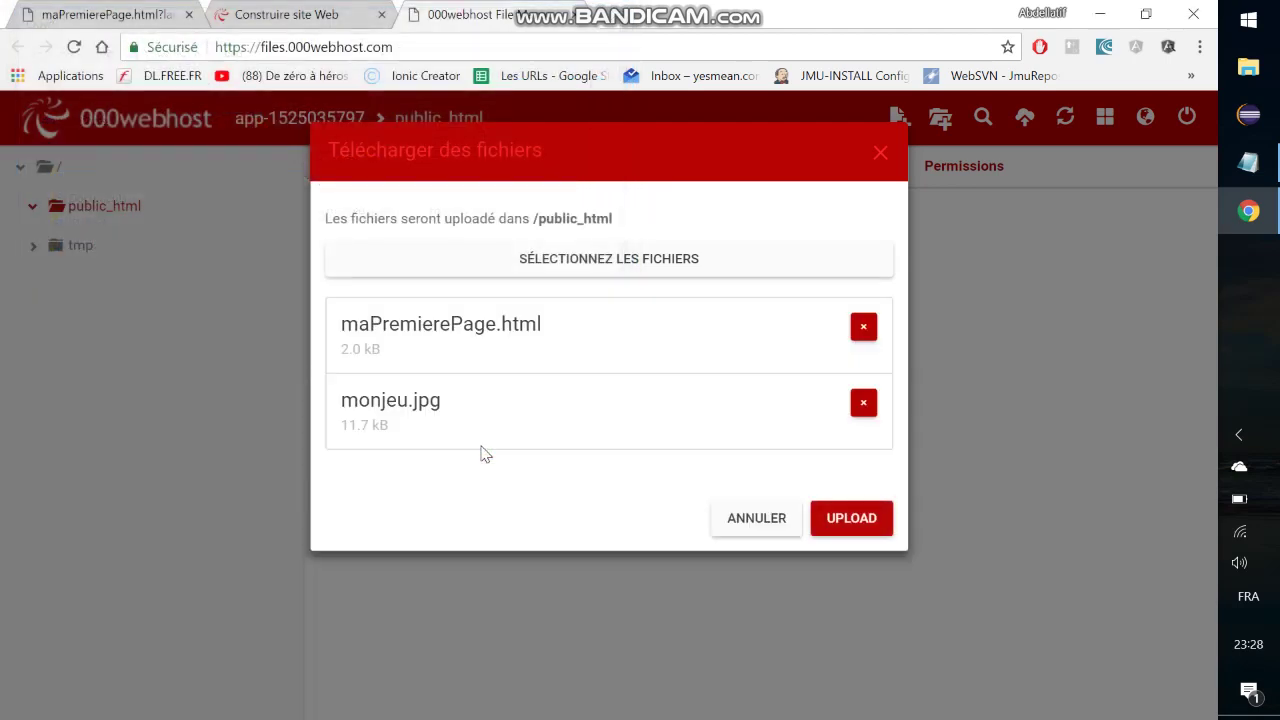
left_click(852, 516)
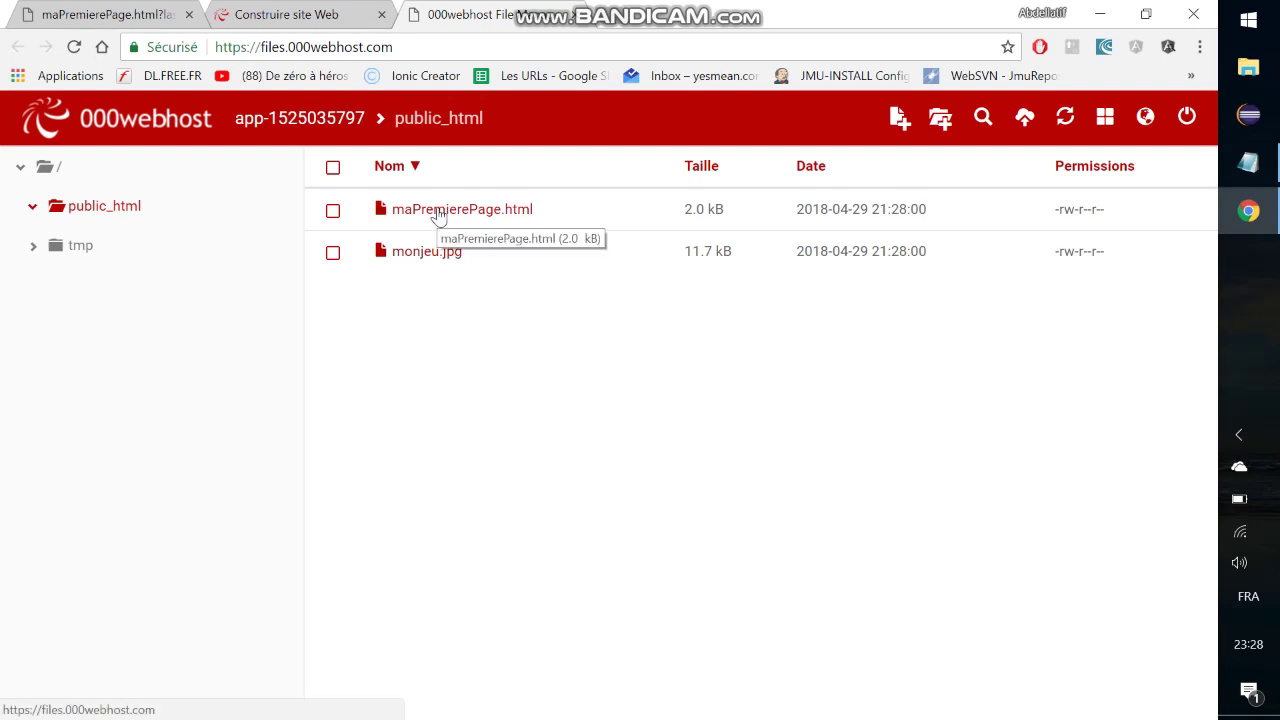
Rename the uploaded maPremierePage.html to index.html
left_click(333, 210)
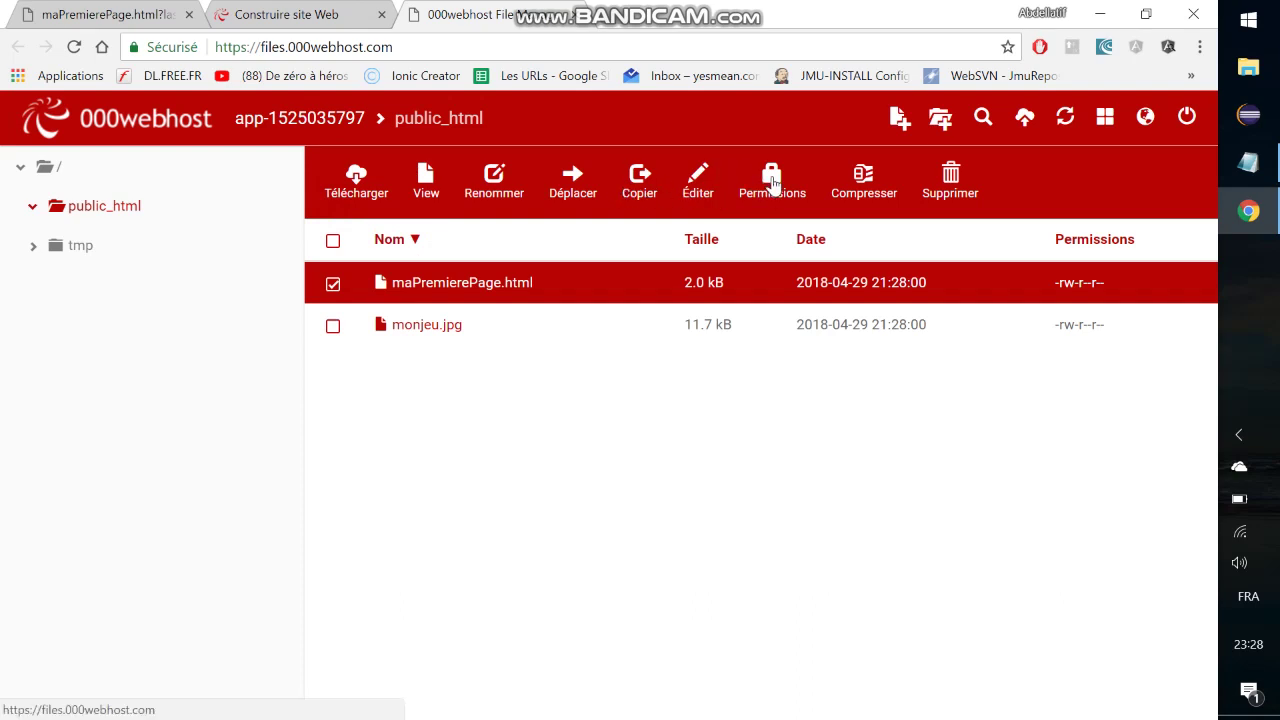
left_click(498, 183)
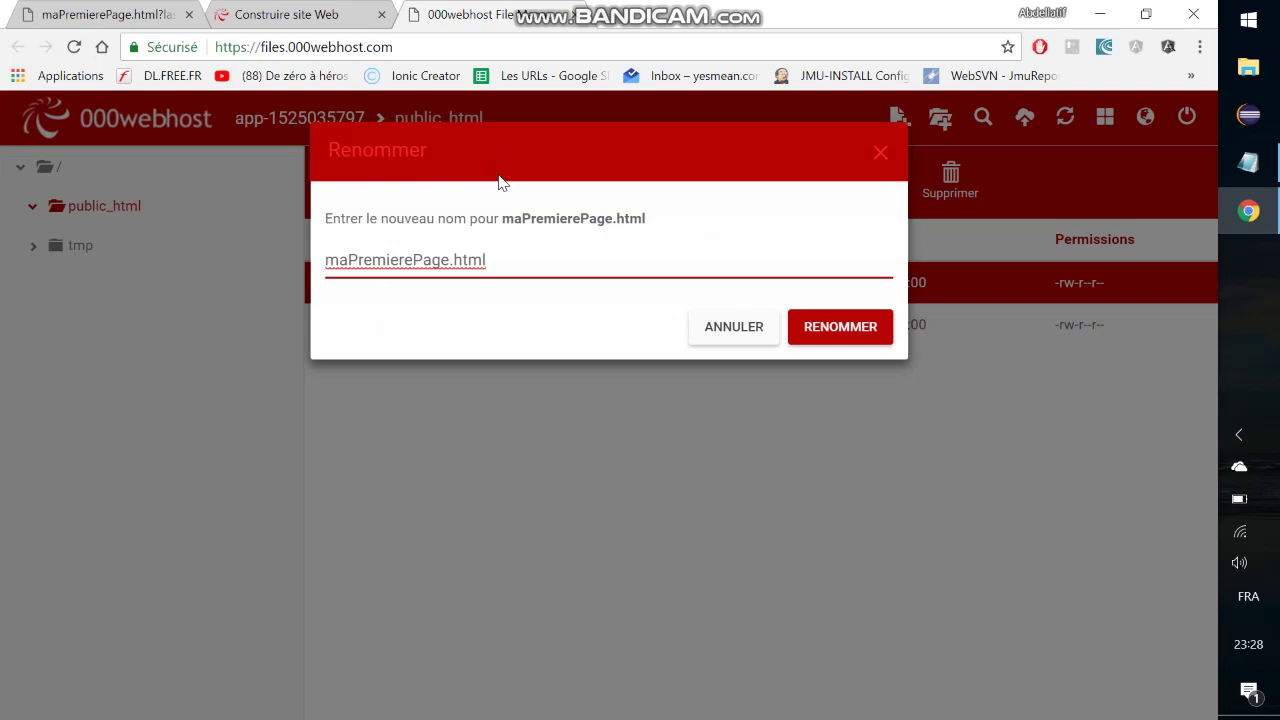
key("shift+Left")
key("shift+Left")
key("shift+Left")
key("shift+Left")
key("shift+Left")
key("shift+Left")
key("shift+Left")
key("shift+Left")
key("shift+Left")
key("shift+Left")
key("shift+Left")
key("shift+Left")
key("shift+Left")
key("shift+Left")
type("index")
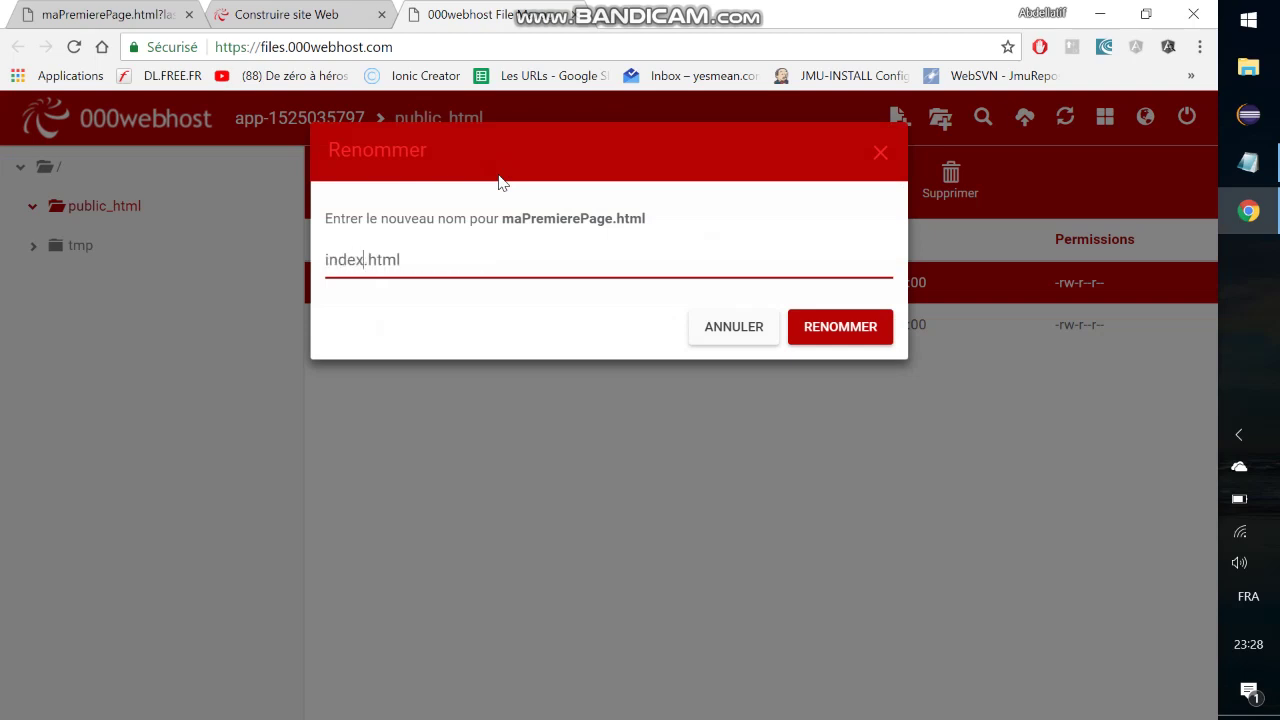
left_click(811, 334)
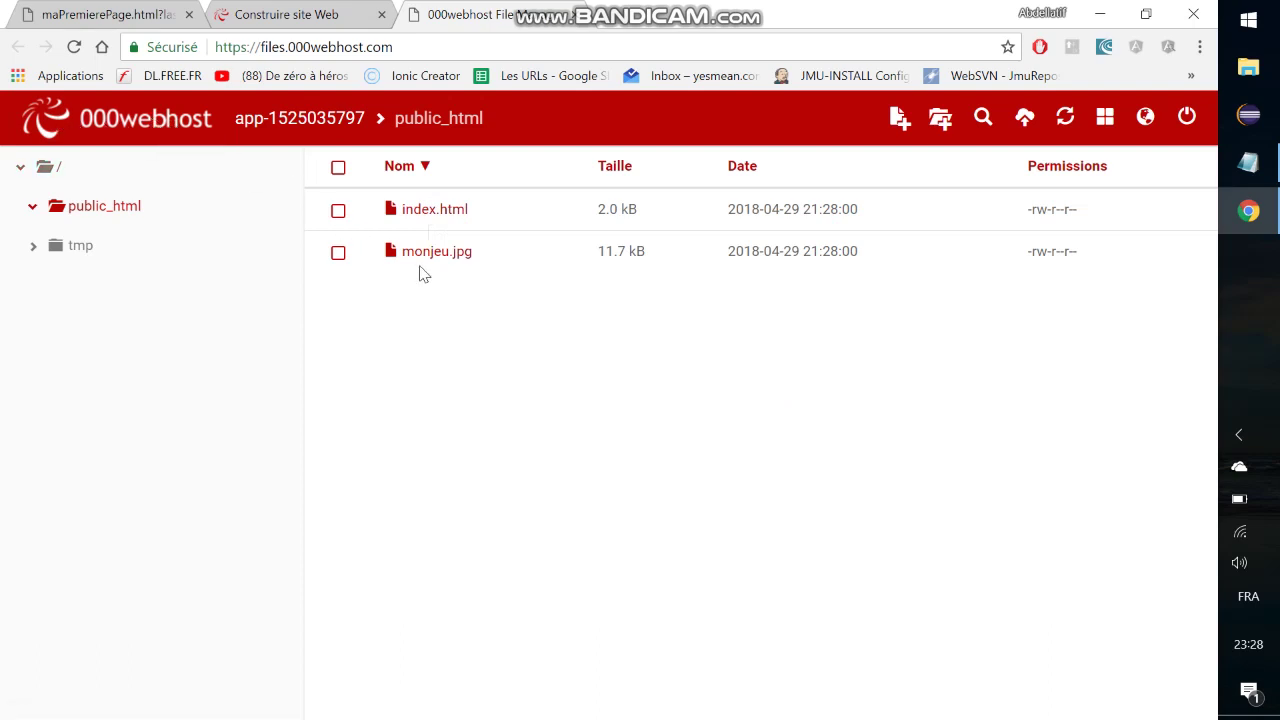
Return to the site-building page and open the site's public address, app-1525035797.000webhostapp.com
left_click(292, 16)
scroll(365, 372, "up", 7)
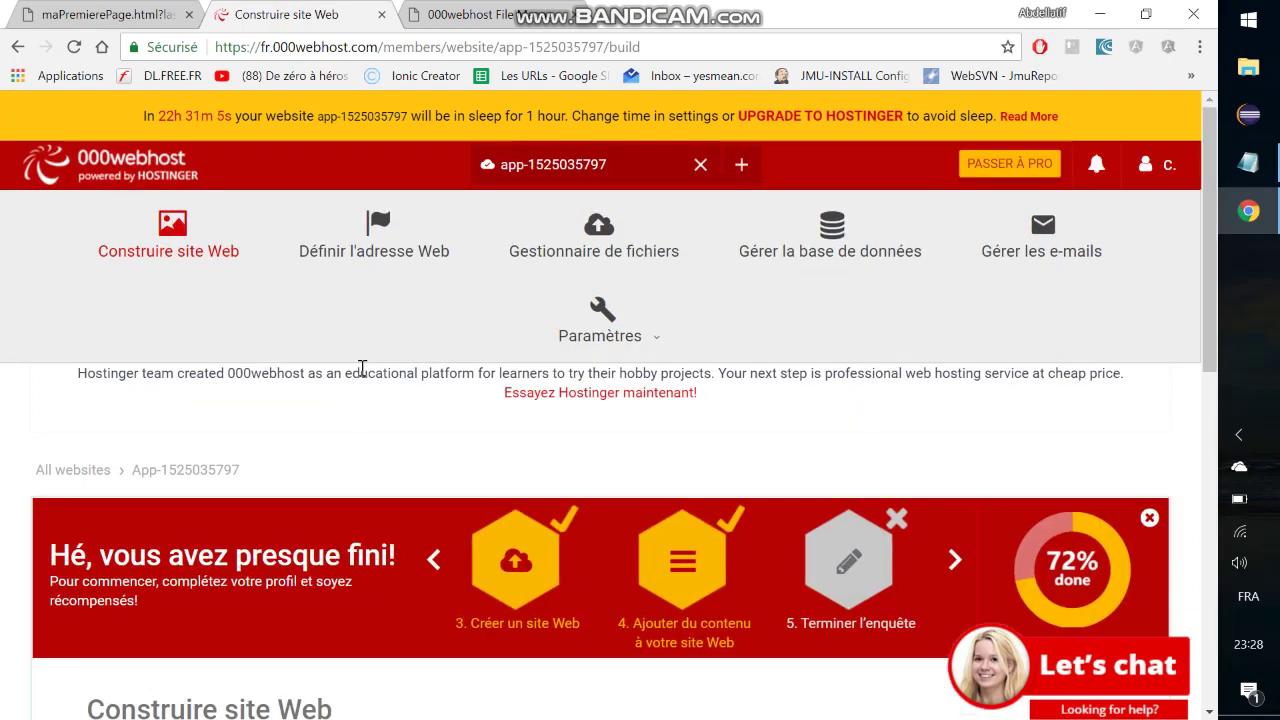
scroll(362, 370, "down", 6)
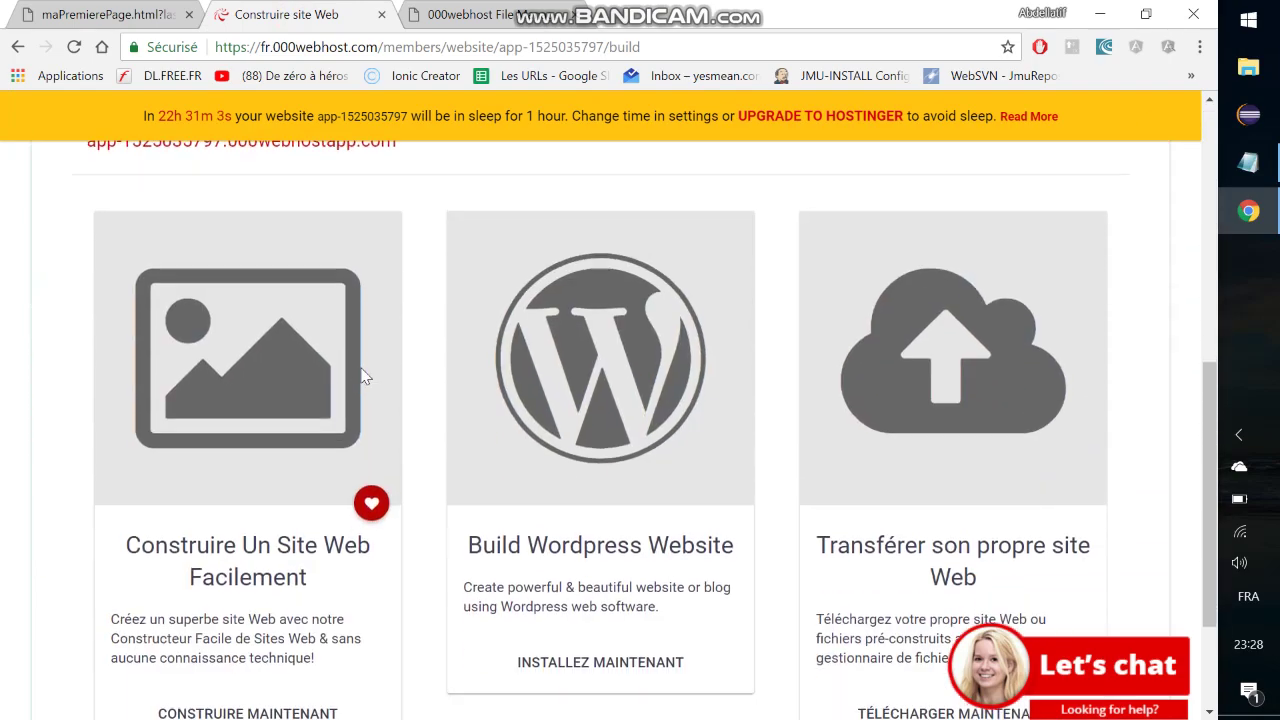
scroll(365, 375, "up", 3)
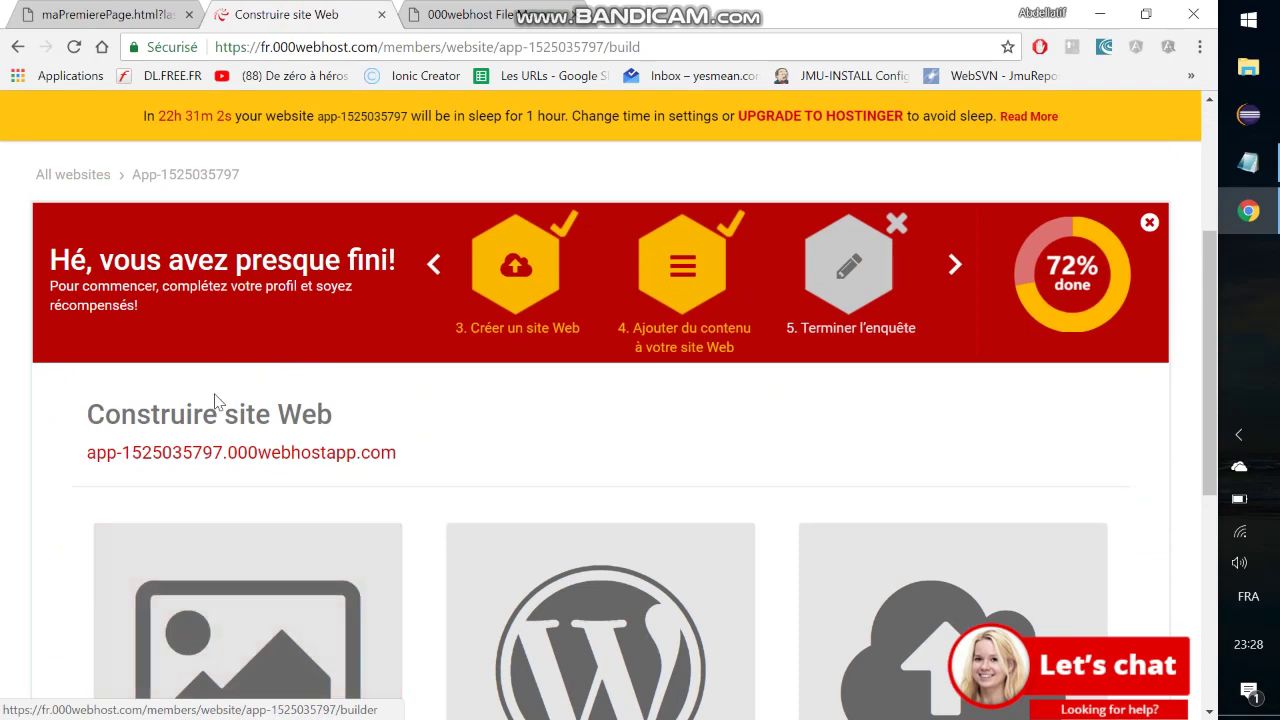
left_click(184, 455)
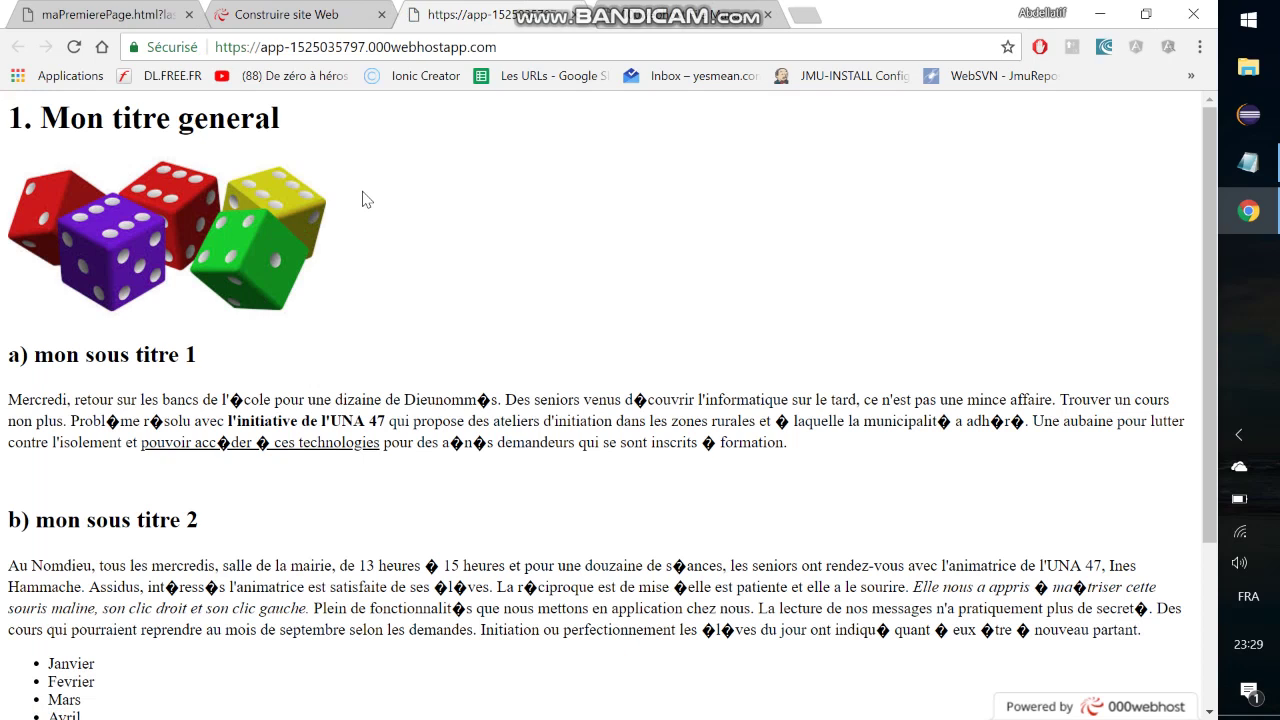
Review the published page from the main heading down to the YAHOO link, checking the accented characters and the site address
double_click(483, 400)
left_click(400, 52)
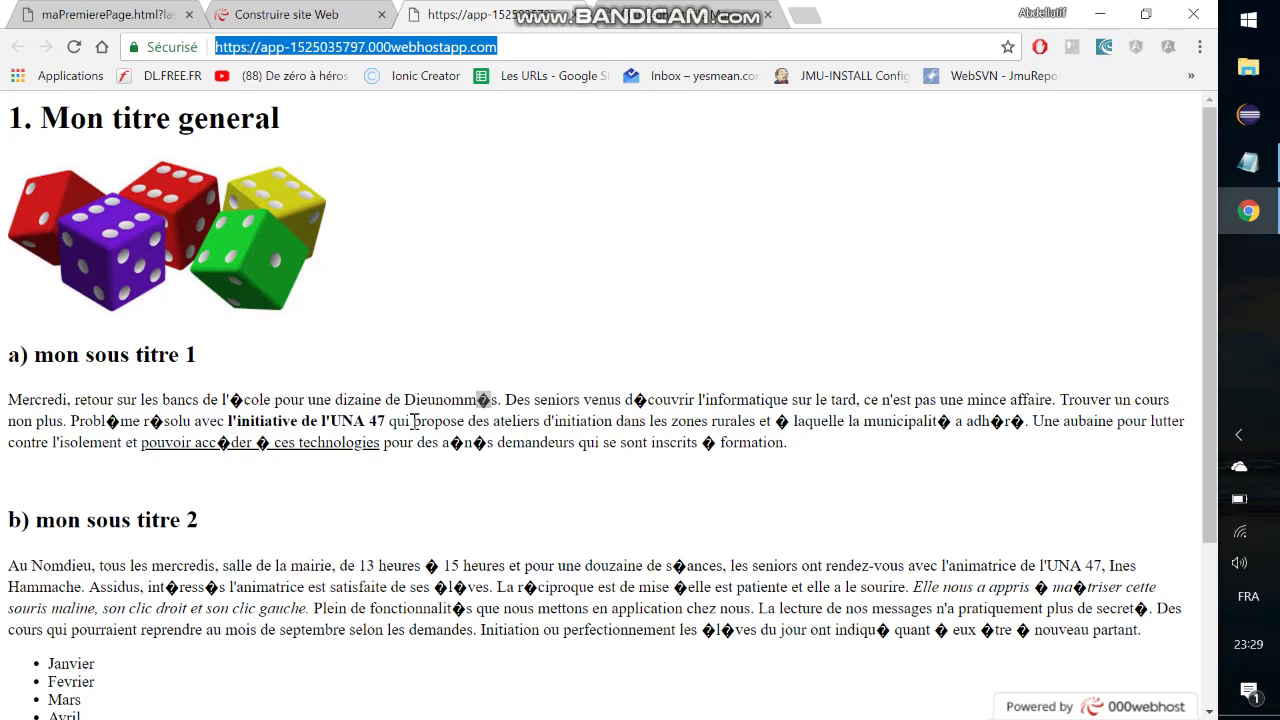
scroll(414, 421, "down", 2)
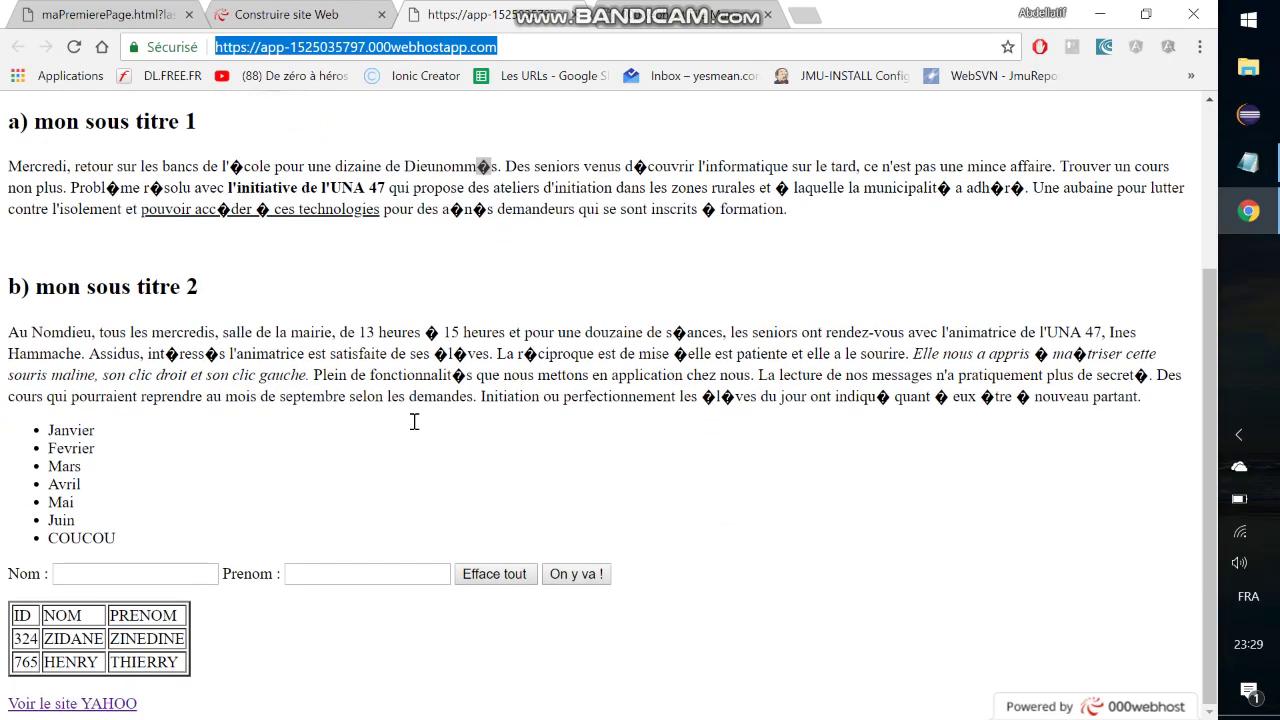
scroll(414, 421, "up", 2)
scroll(414, 421, "down", 2)
scroll(449, 429, "up", 2)
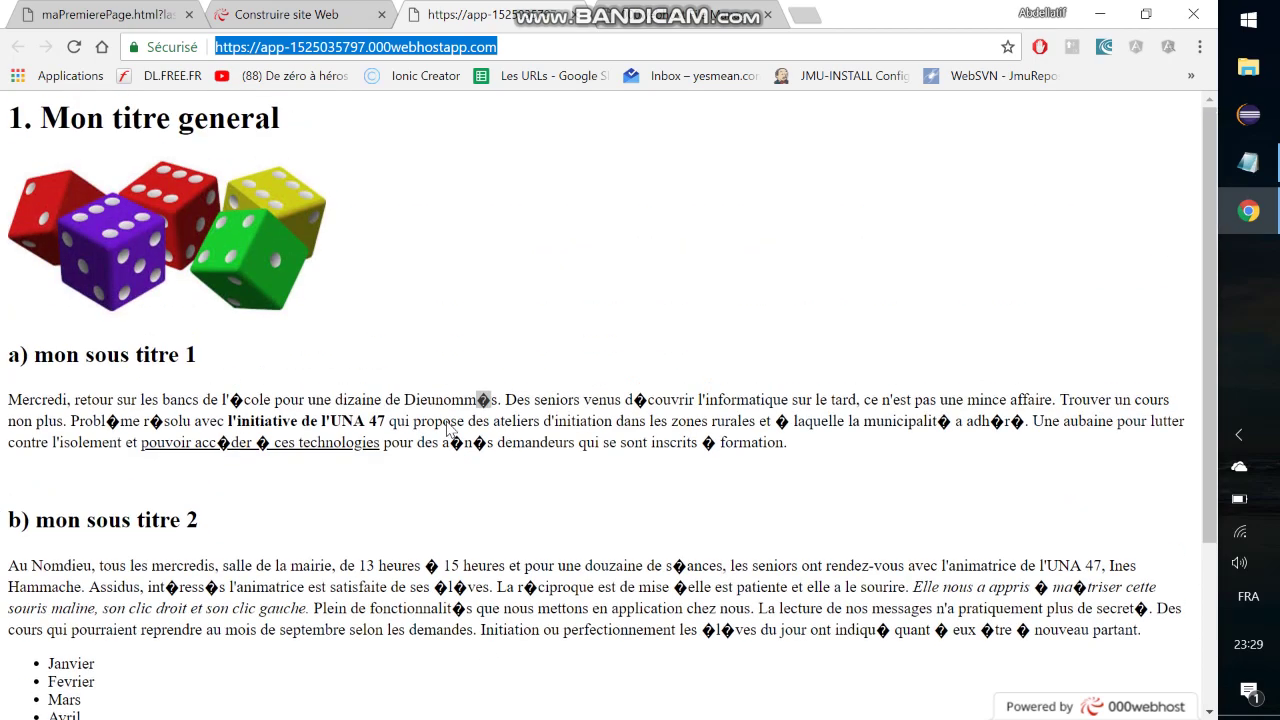
left_click(491, 380)
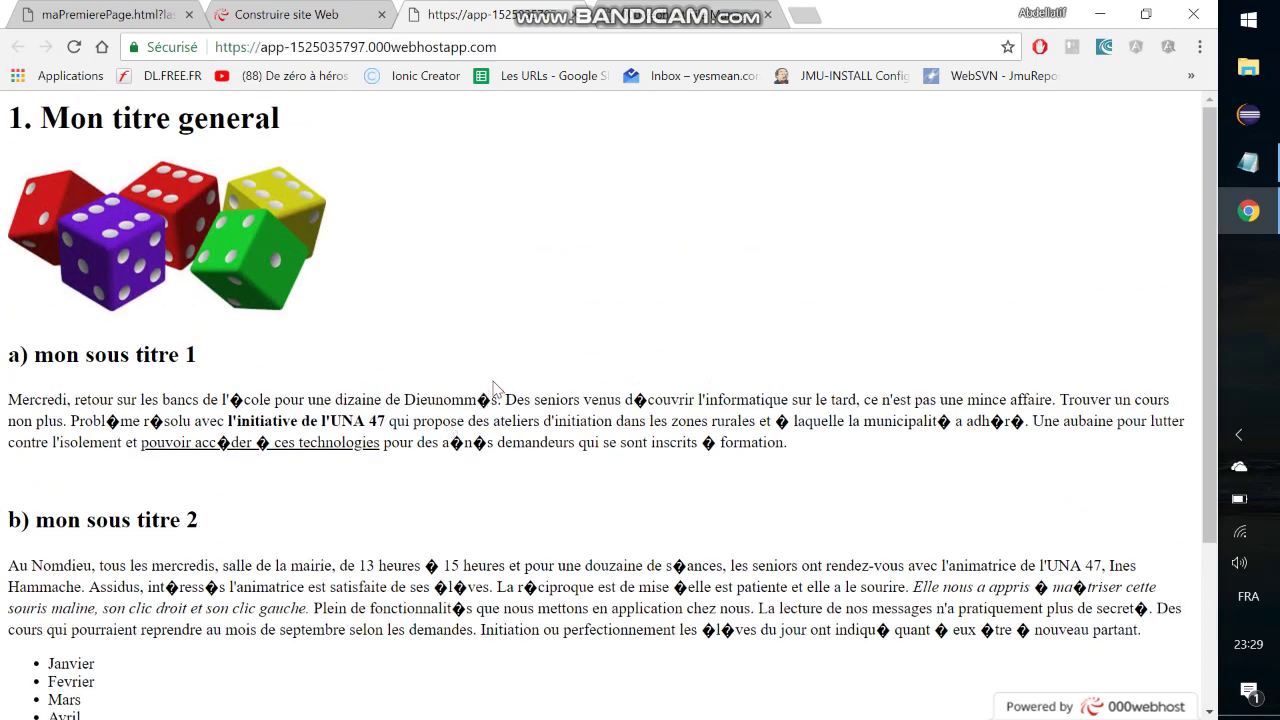